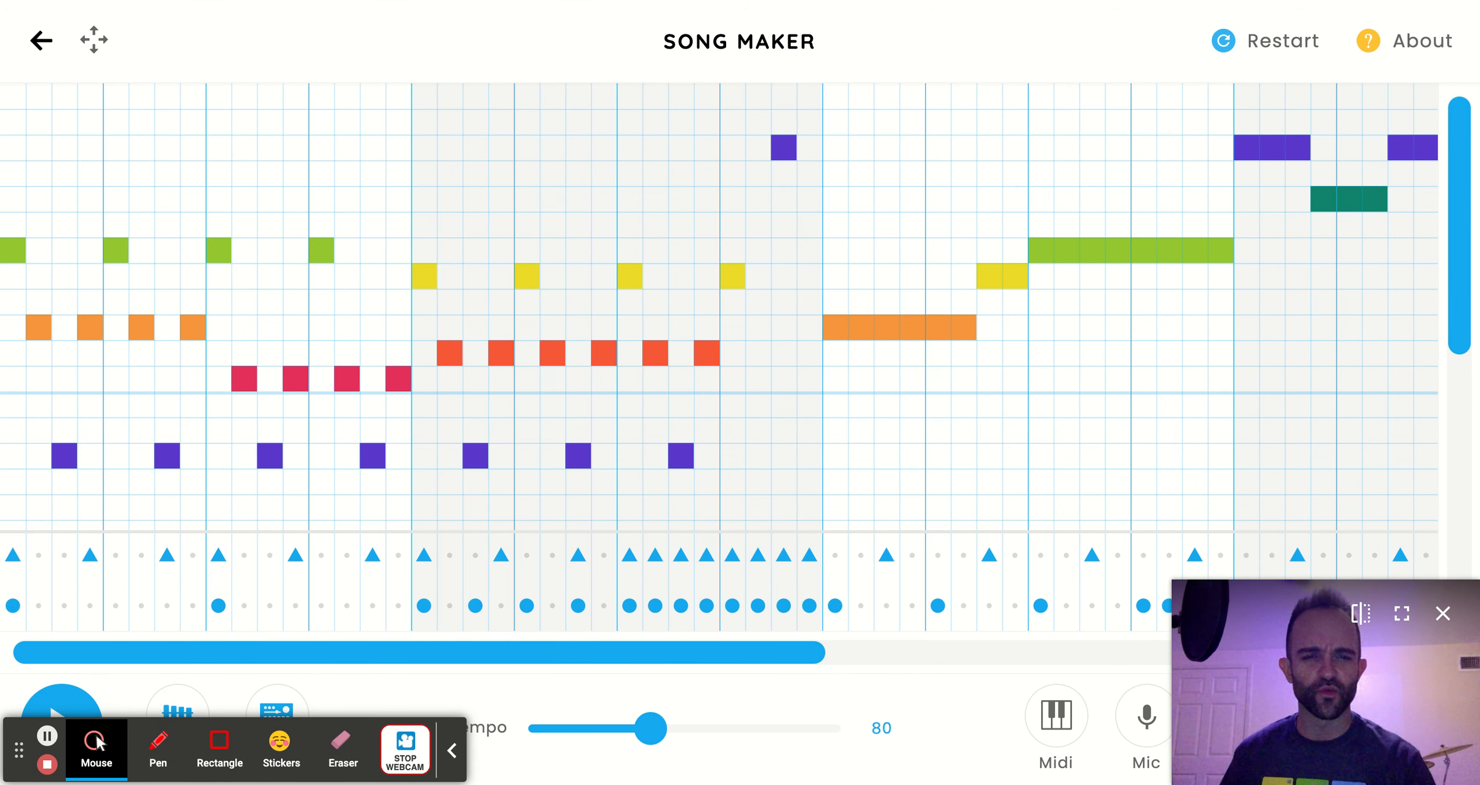
drag(1344, 737, 240, 3)
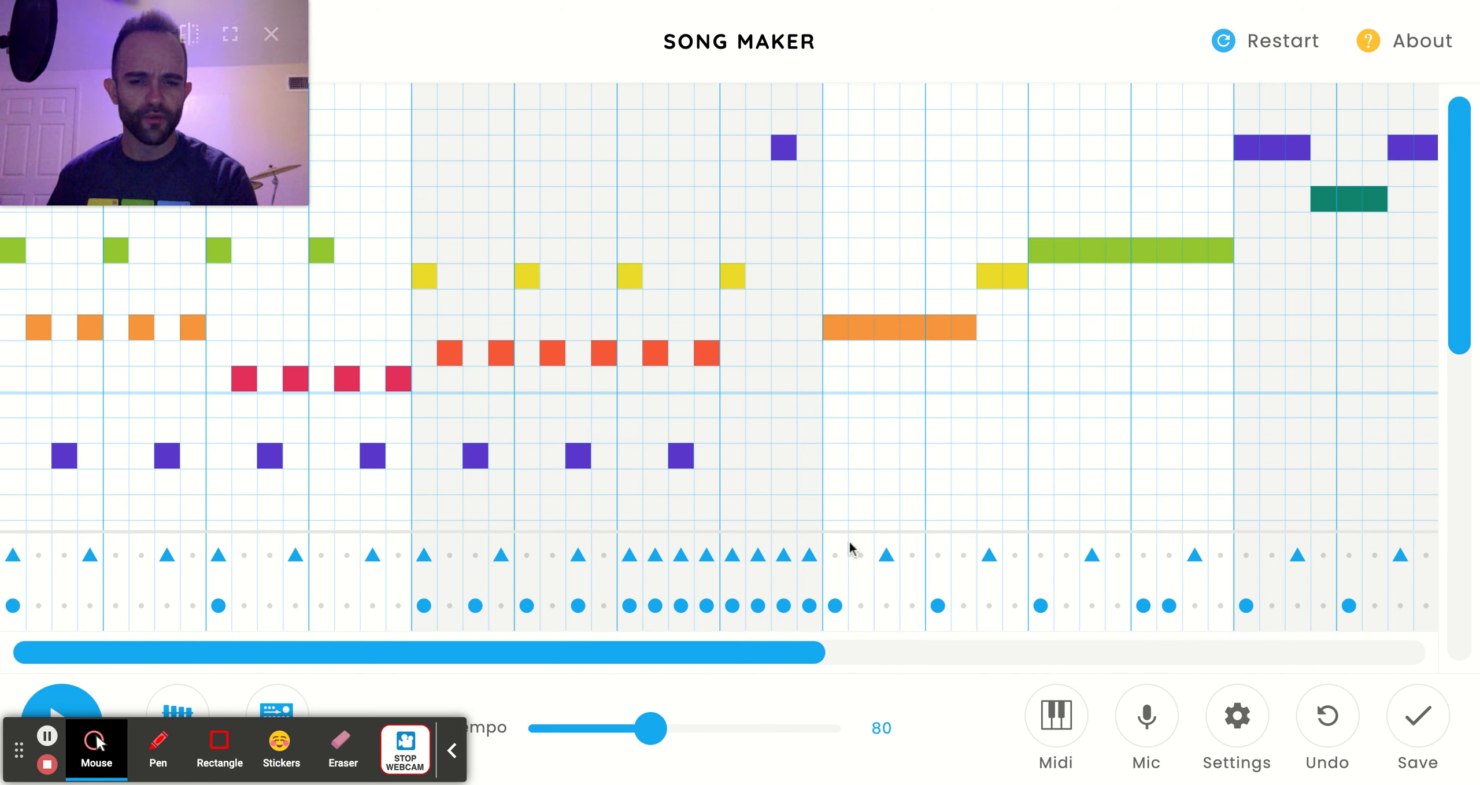
click(452, 751)
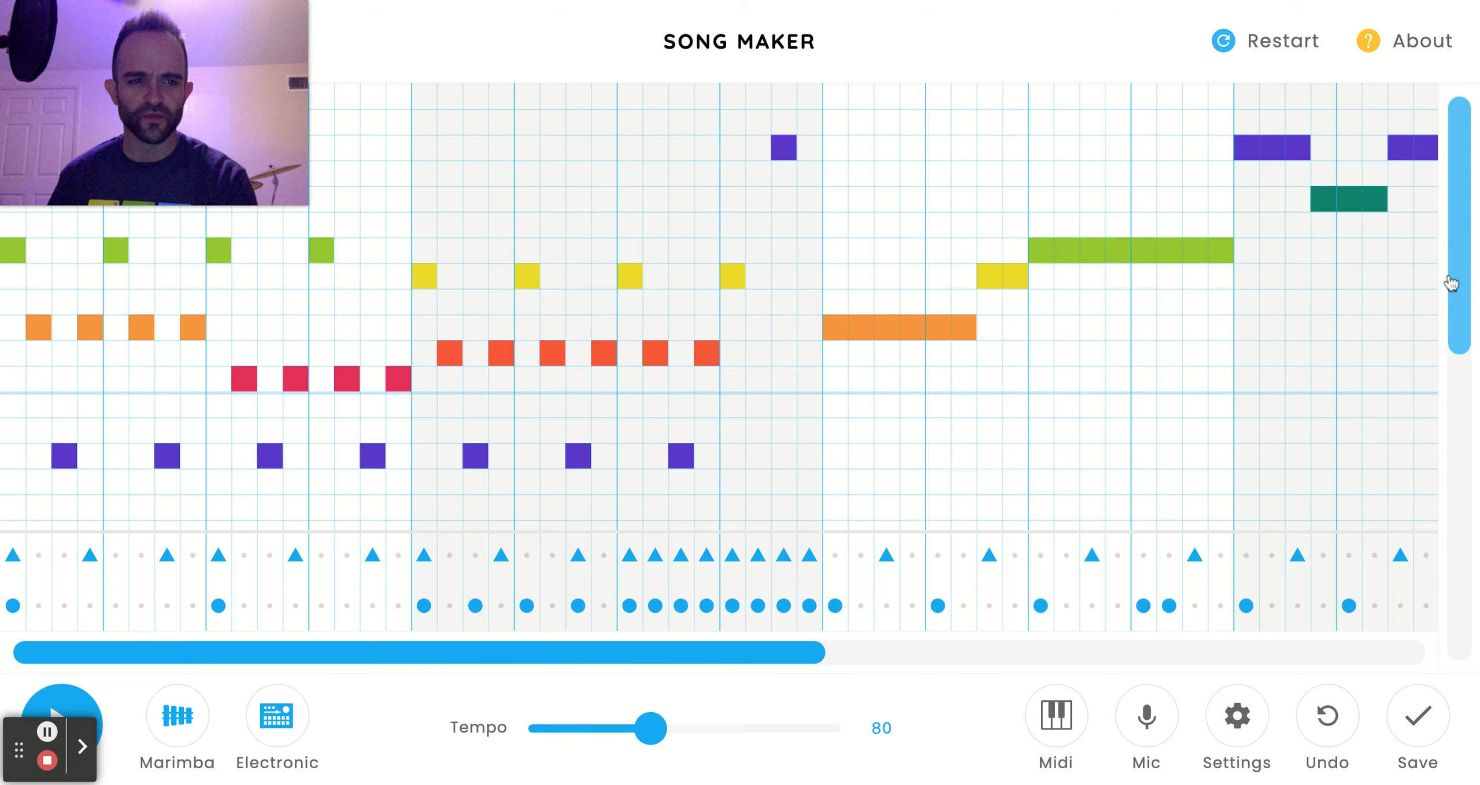
mouse_move(1451, 283)
mouse_down()
mouse_move(1454, 462)
mouse_move(1453, 280)
mouse_up()
- Play the whole song from the start to its last bar, then stop playback
click(72, 711)
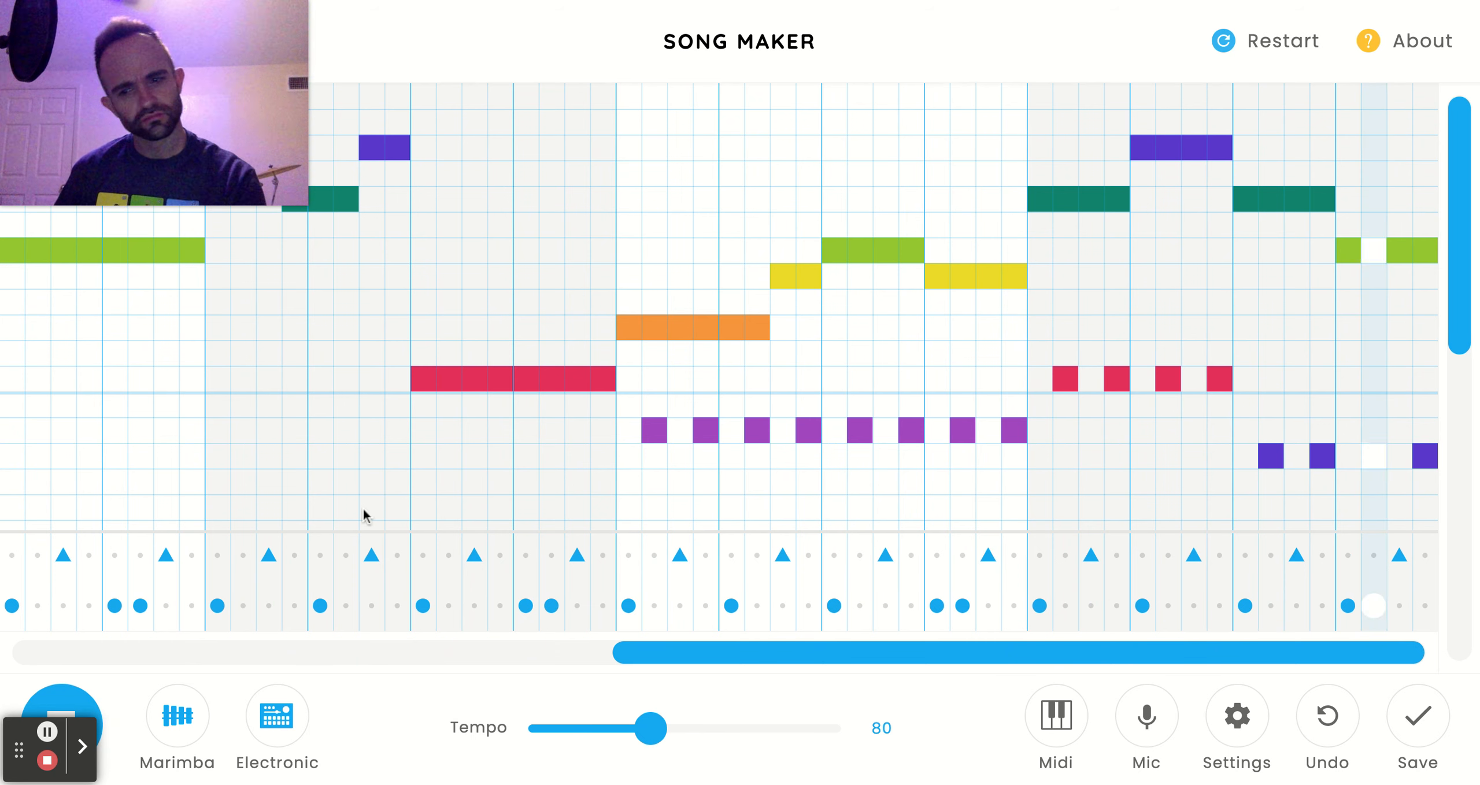
key(space)
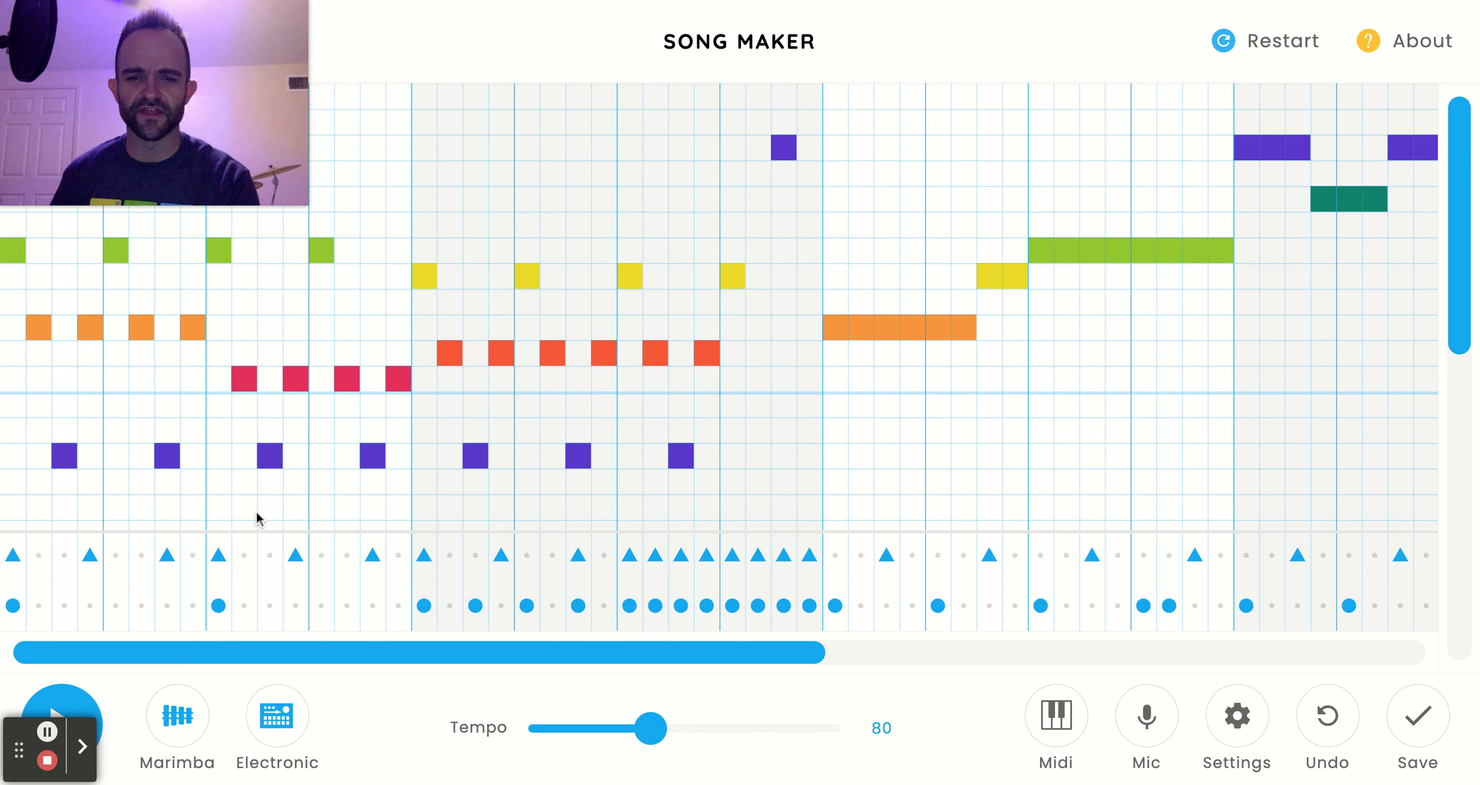
- Review the song's length, beats, scale, start note and range settings, and accept them as they are
scroll(720, 305, down, 4)
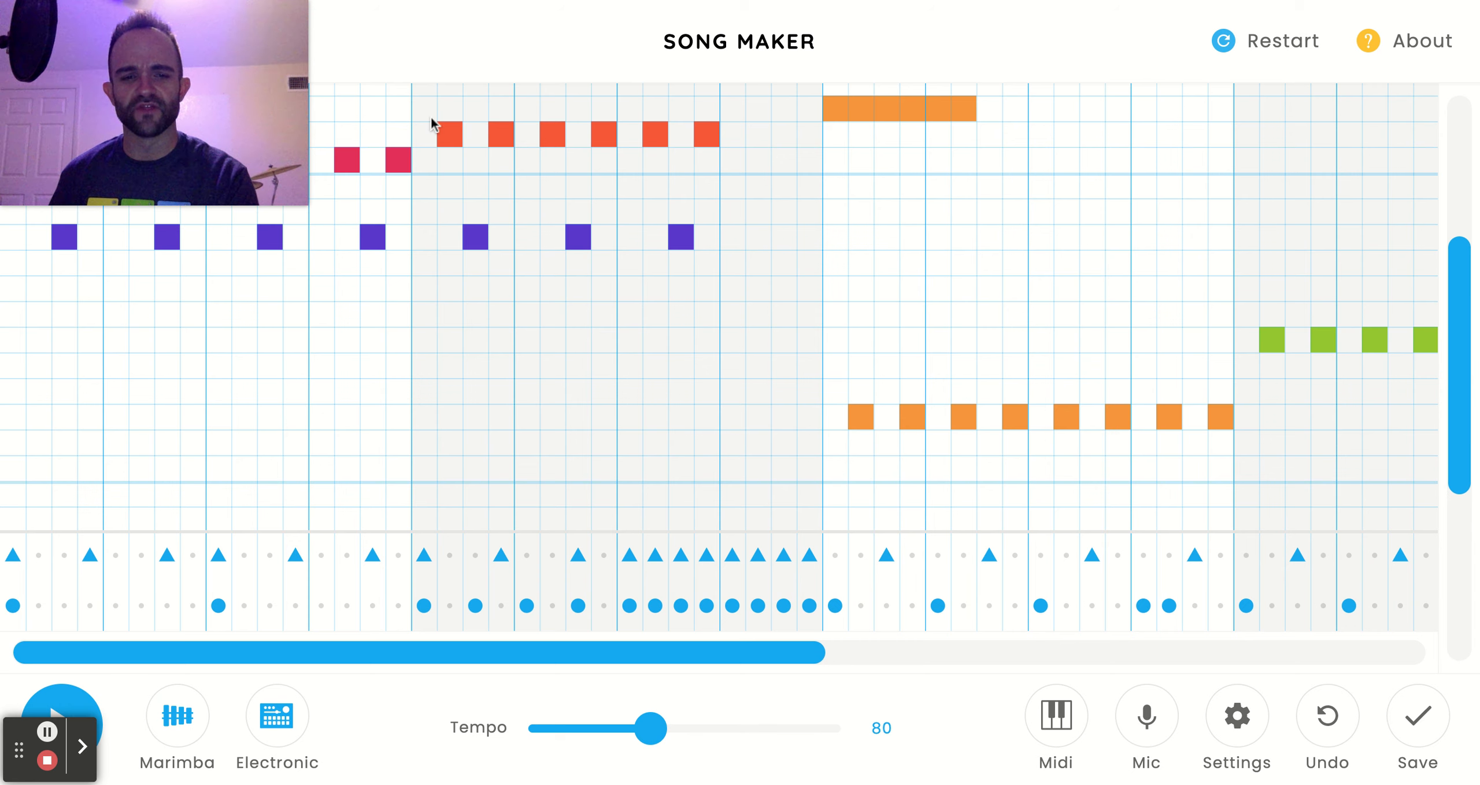
scroll(445, 178, down, 5)
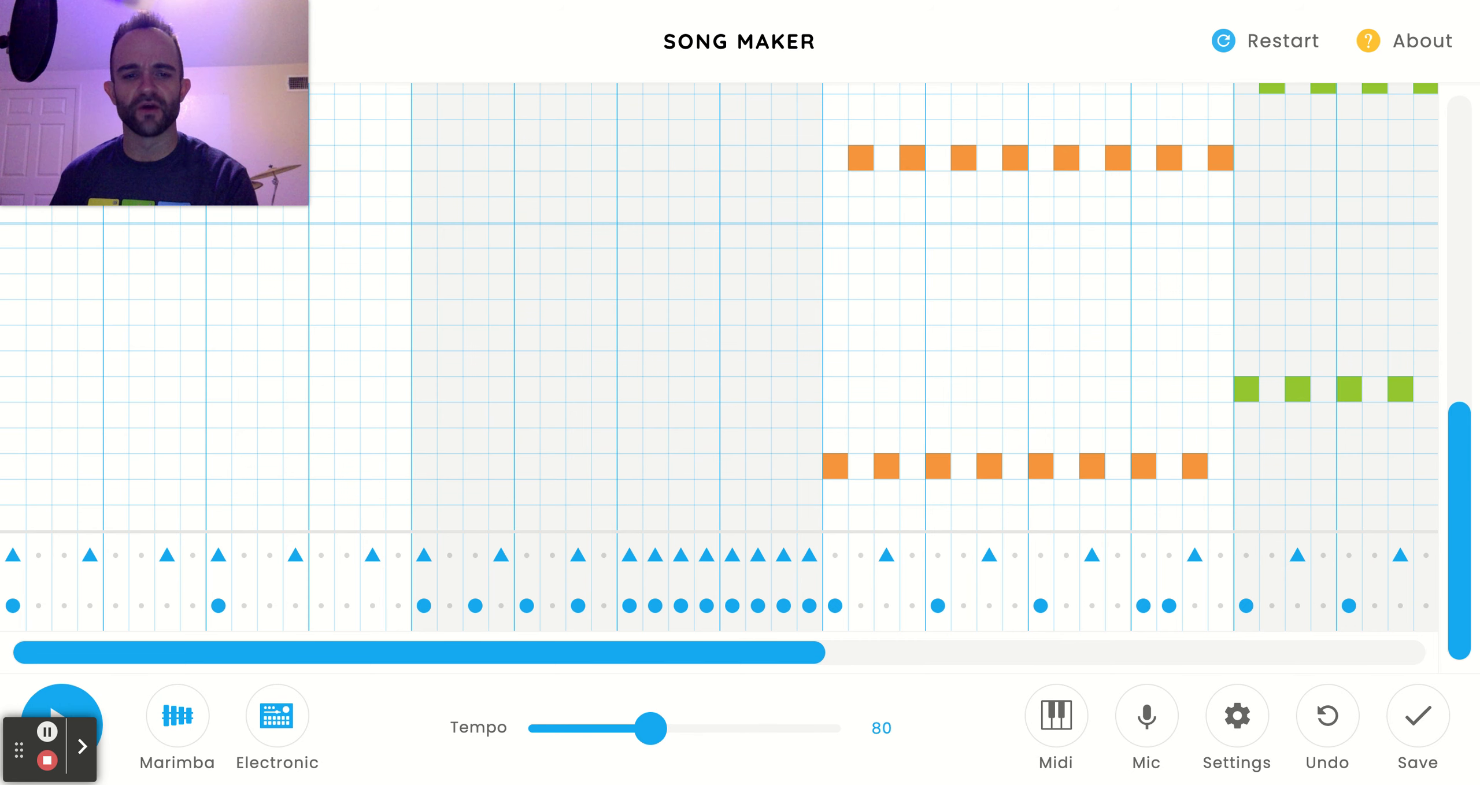
click(1237, 717)
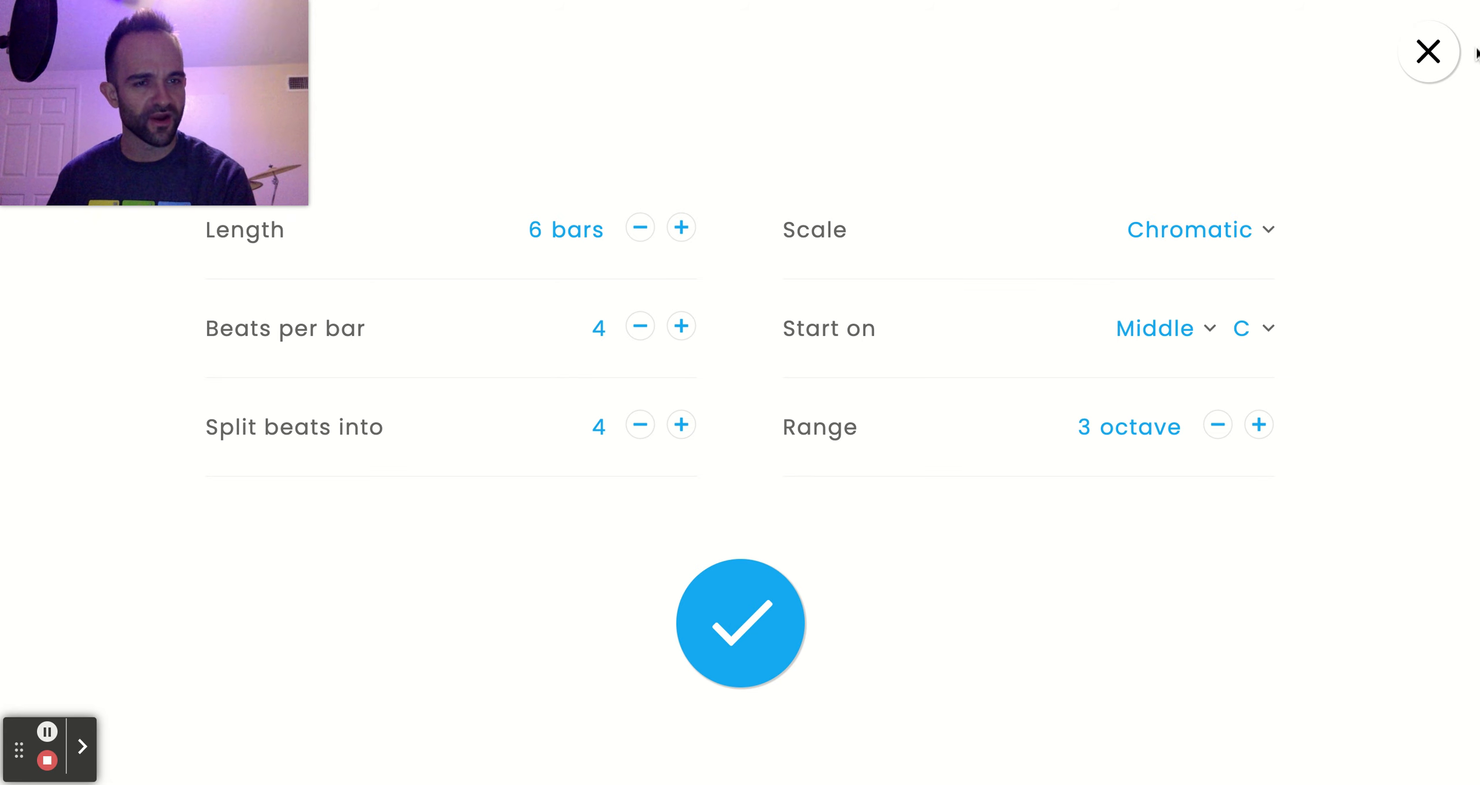
click(740, 639)
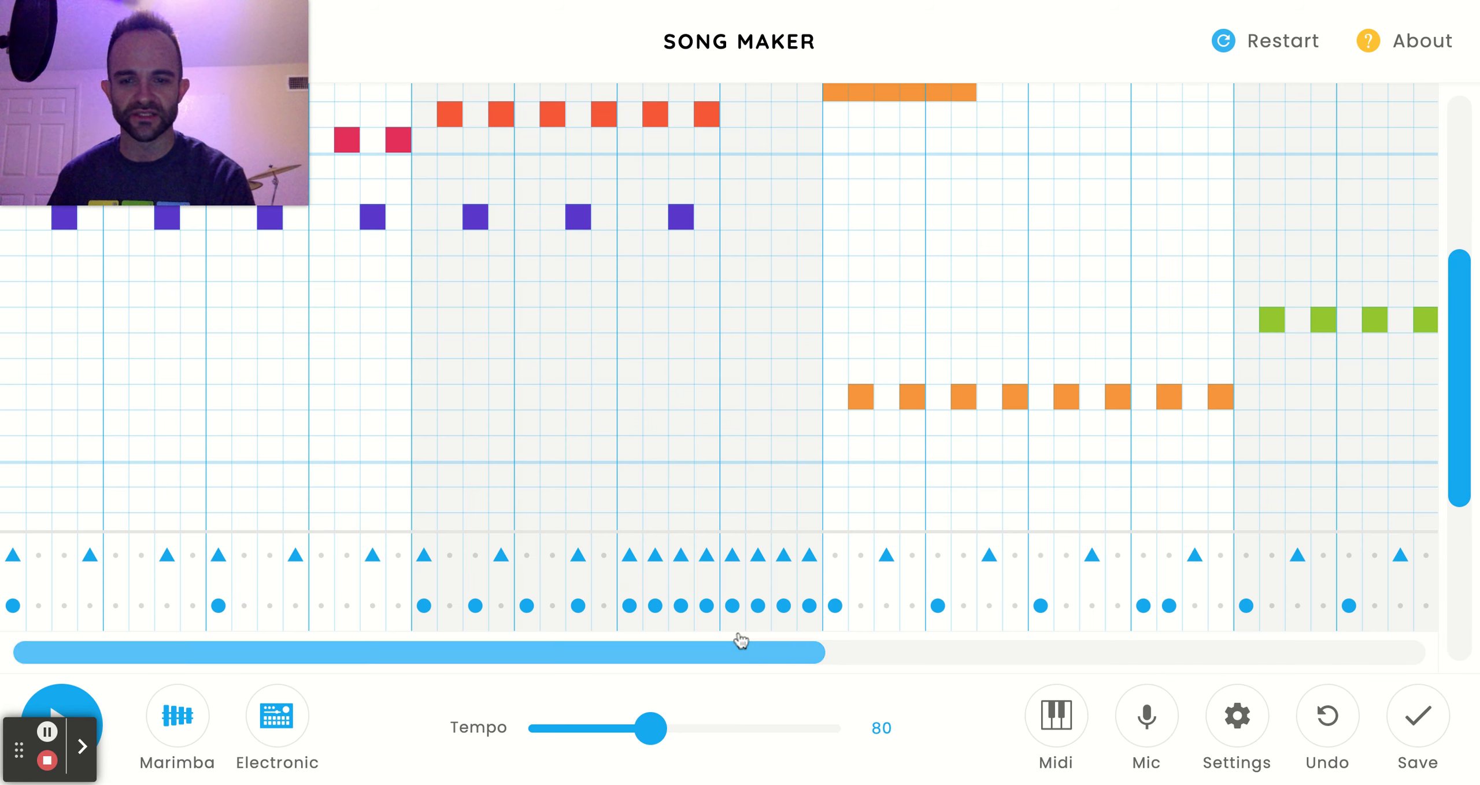
- Play the first two bars twice to hear the percussion, stopping and returning to the song's start each time
scroll(864, 387, down, 3)
scroll(863, 381, down, 2)
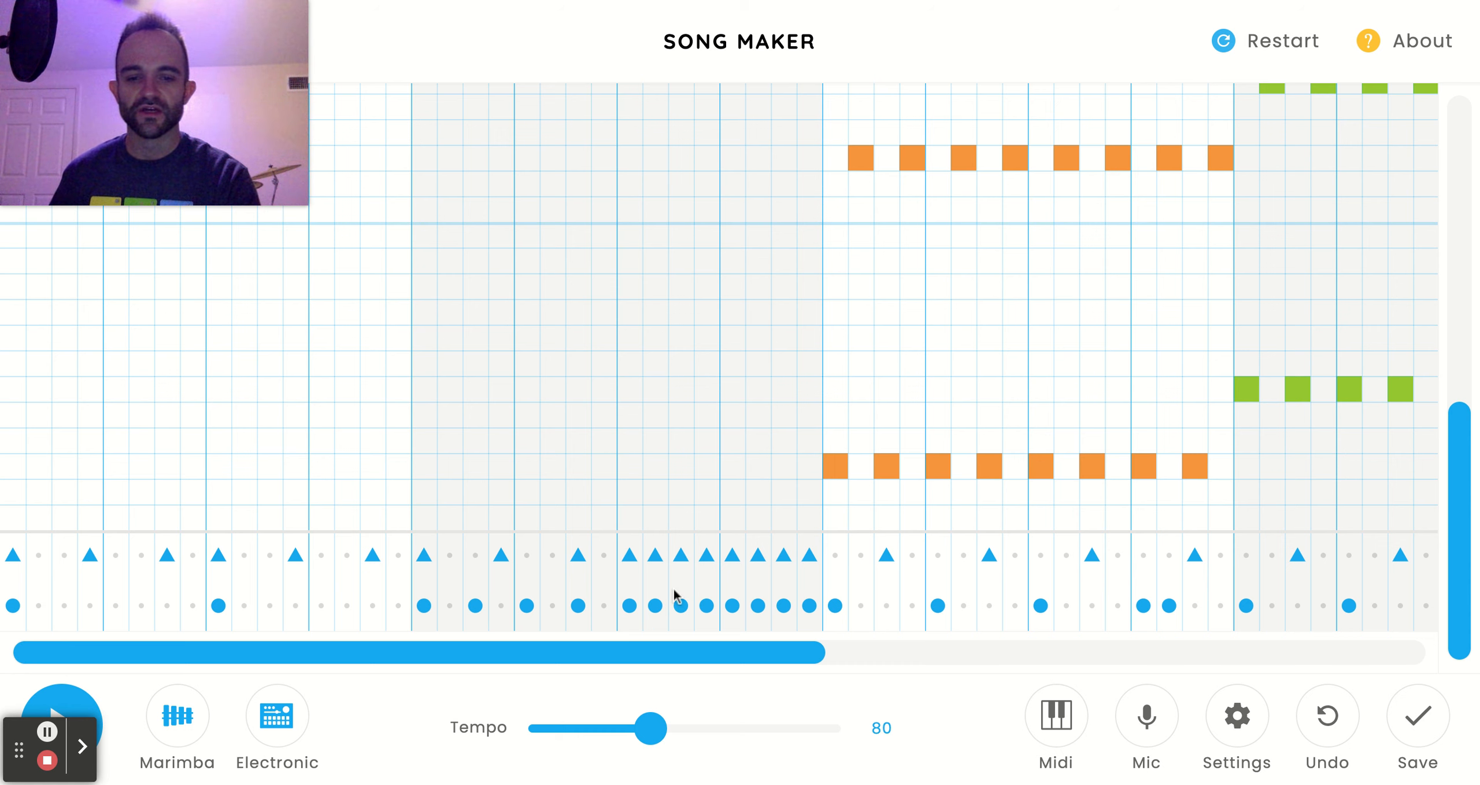
click(74, 707)
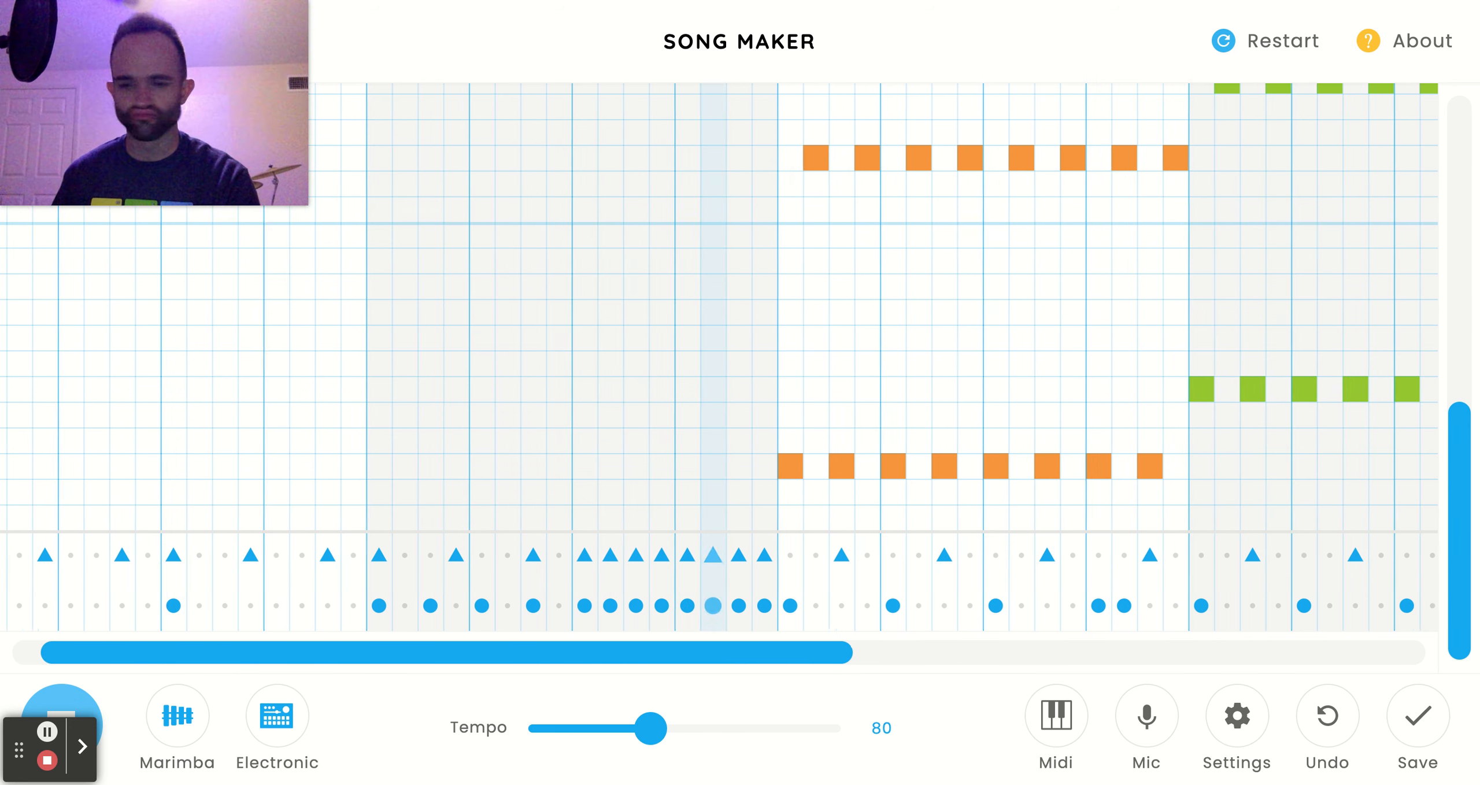
click(72, 701)
drag(285, 667, 250, 666)
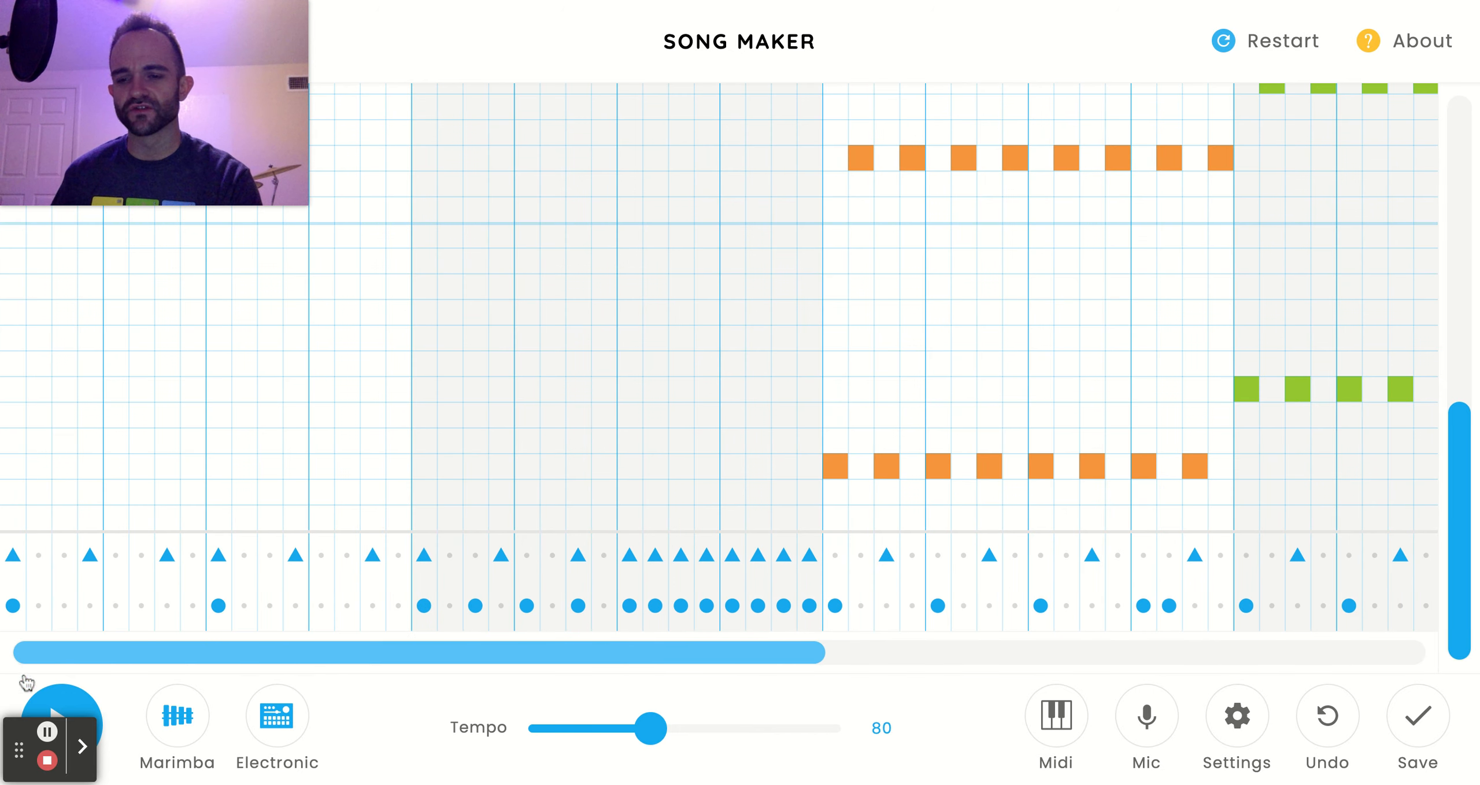
click(52, 708)
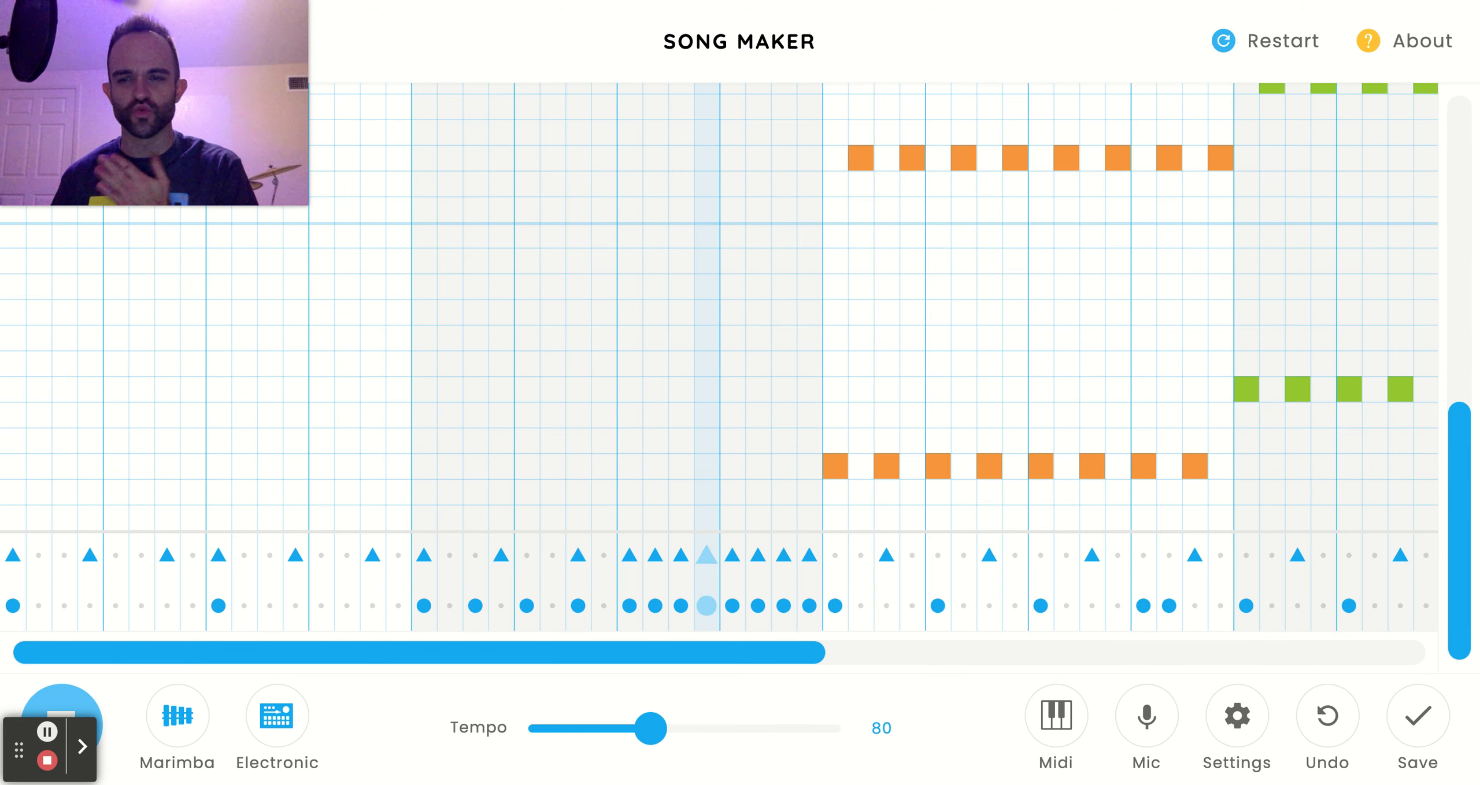
click(51, 703)
drag(415, 653, 105, 652)
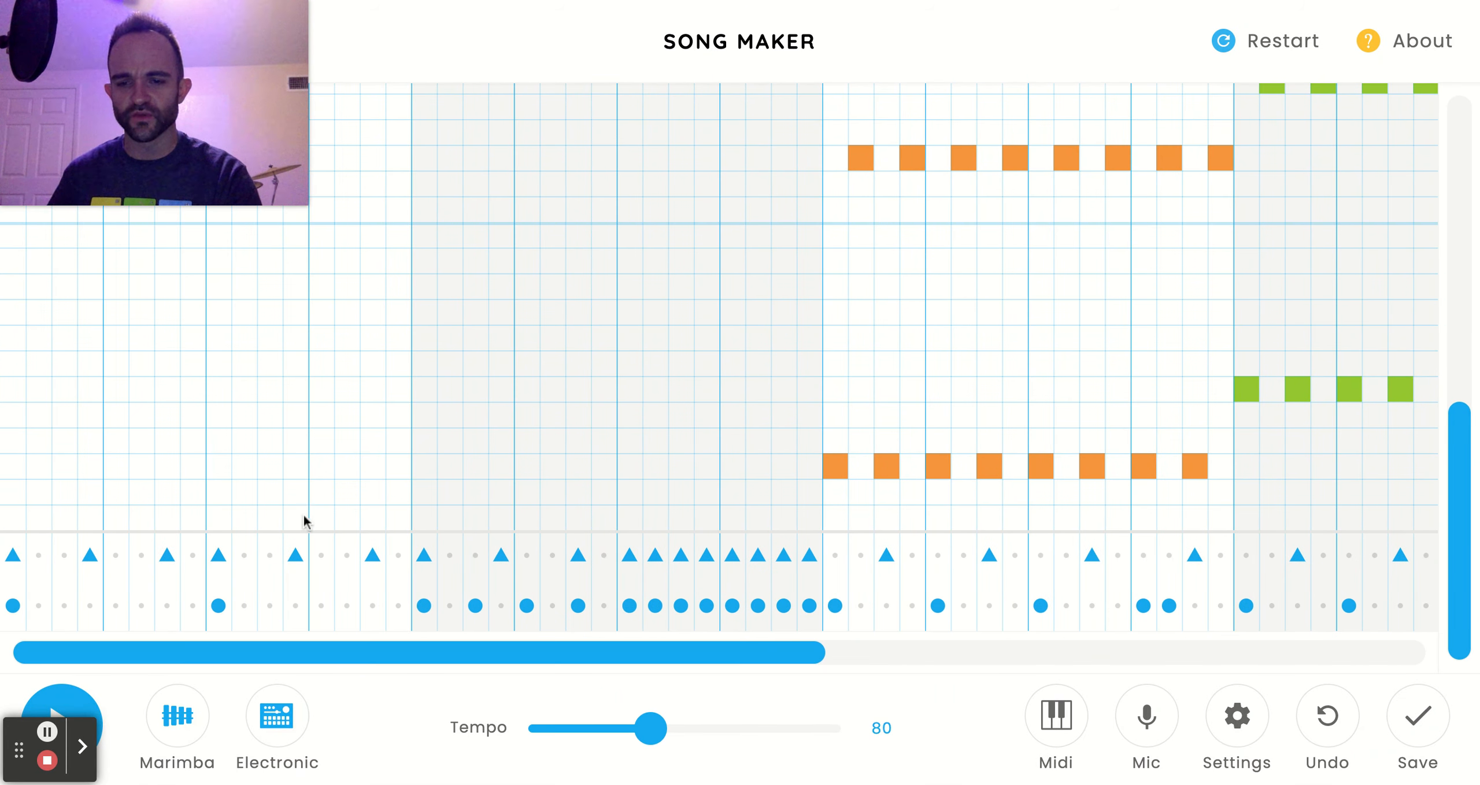
- Examine the percussion pattern from bar 3 through bar 6, and return to the start of the song
drag(746, 654, 1008, 655)
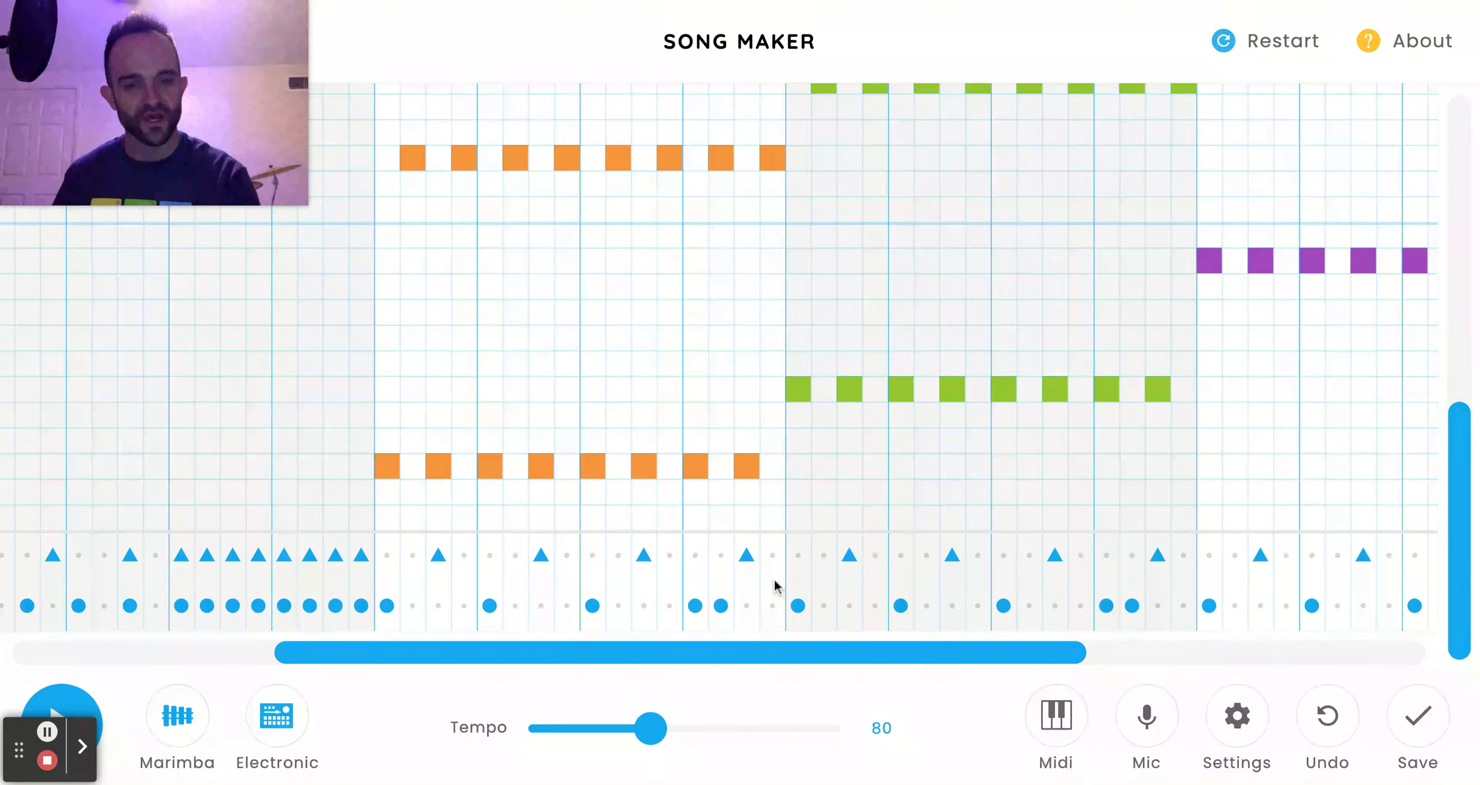
drag(711, 646, 864, 653)
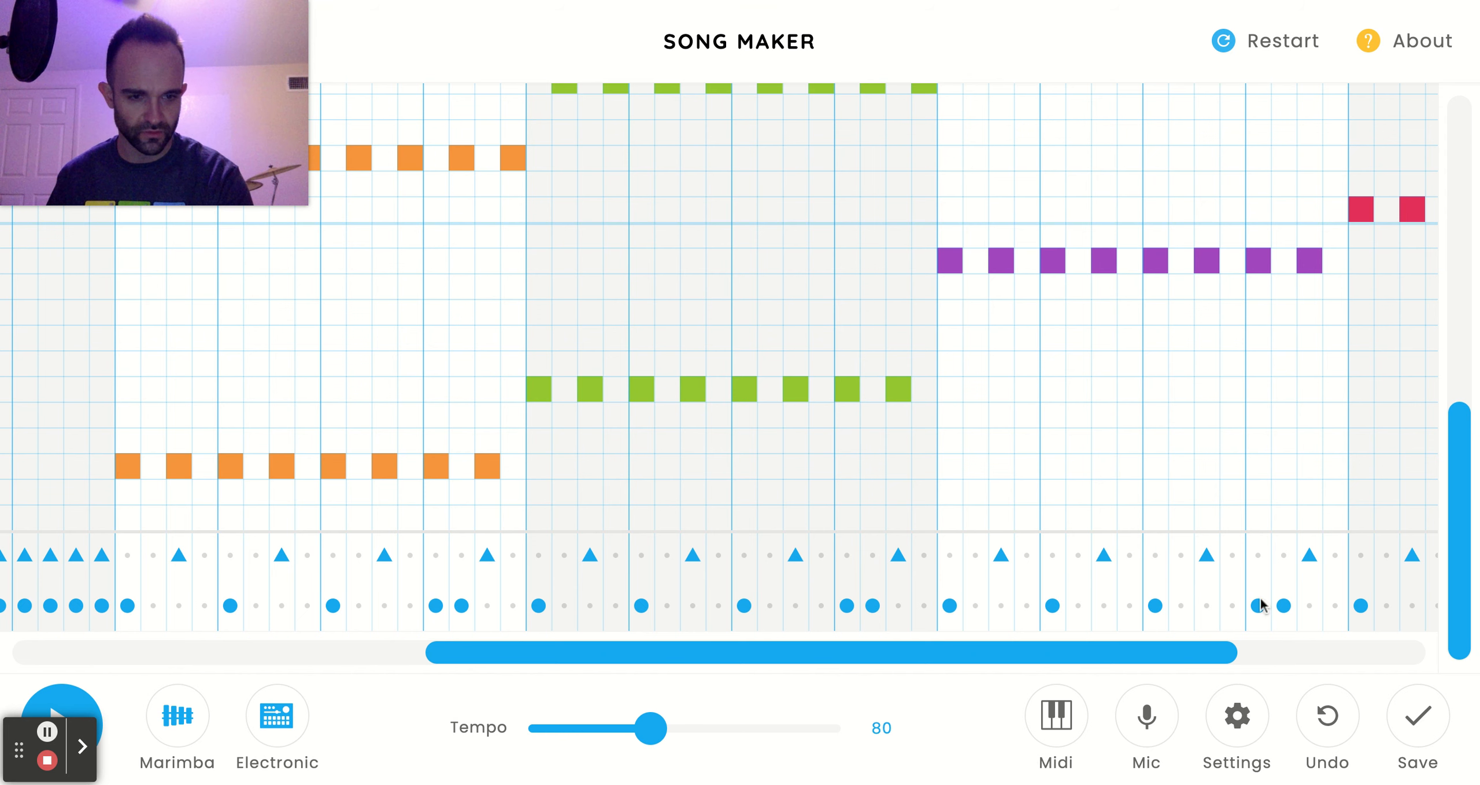
click(1152, 656)
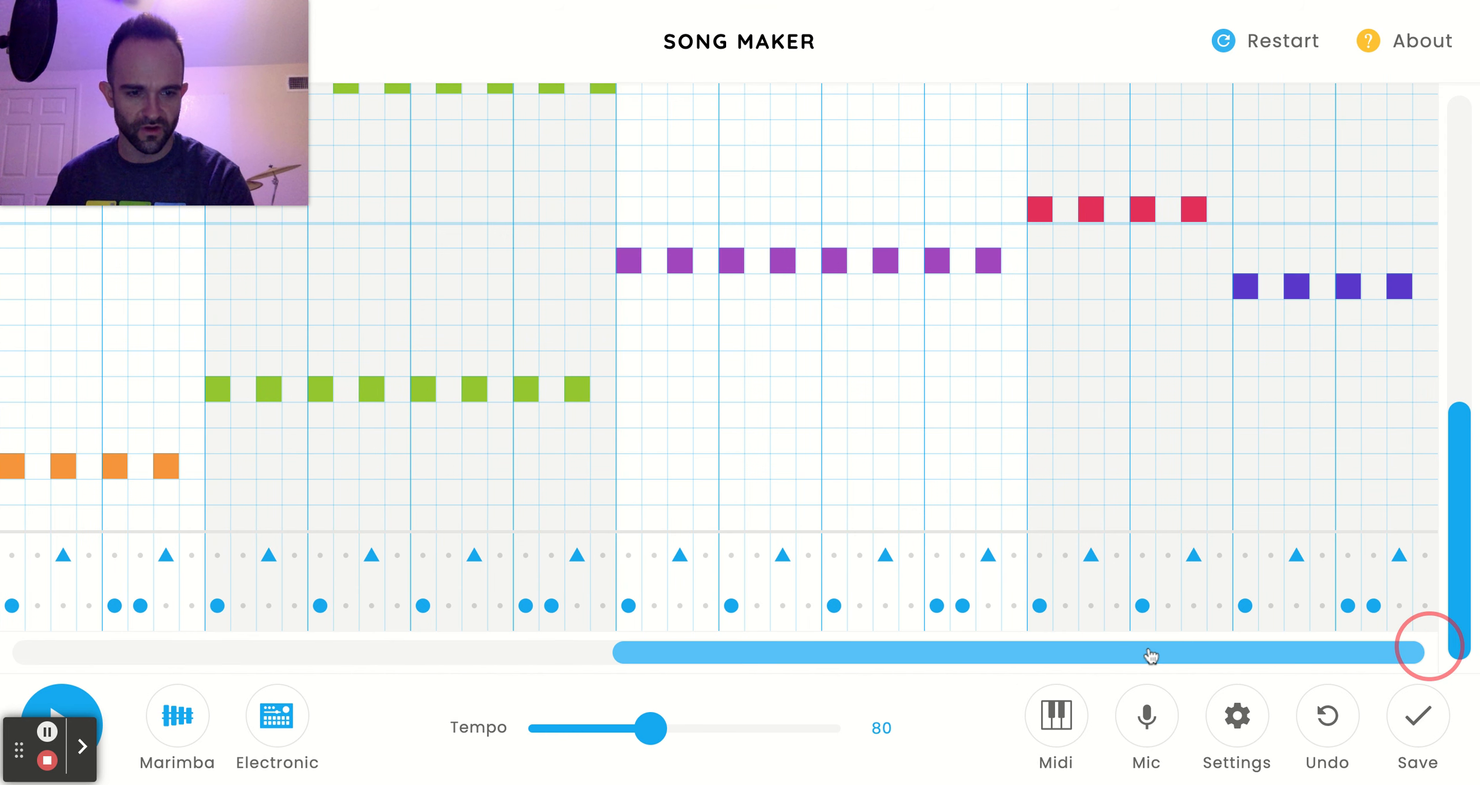
drag(1368, 642, 238, 560)
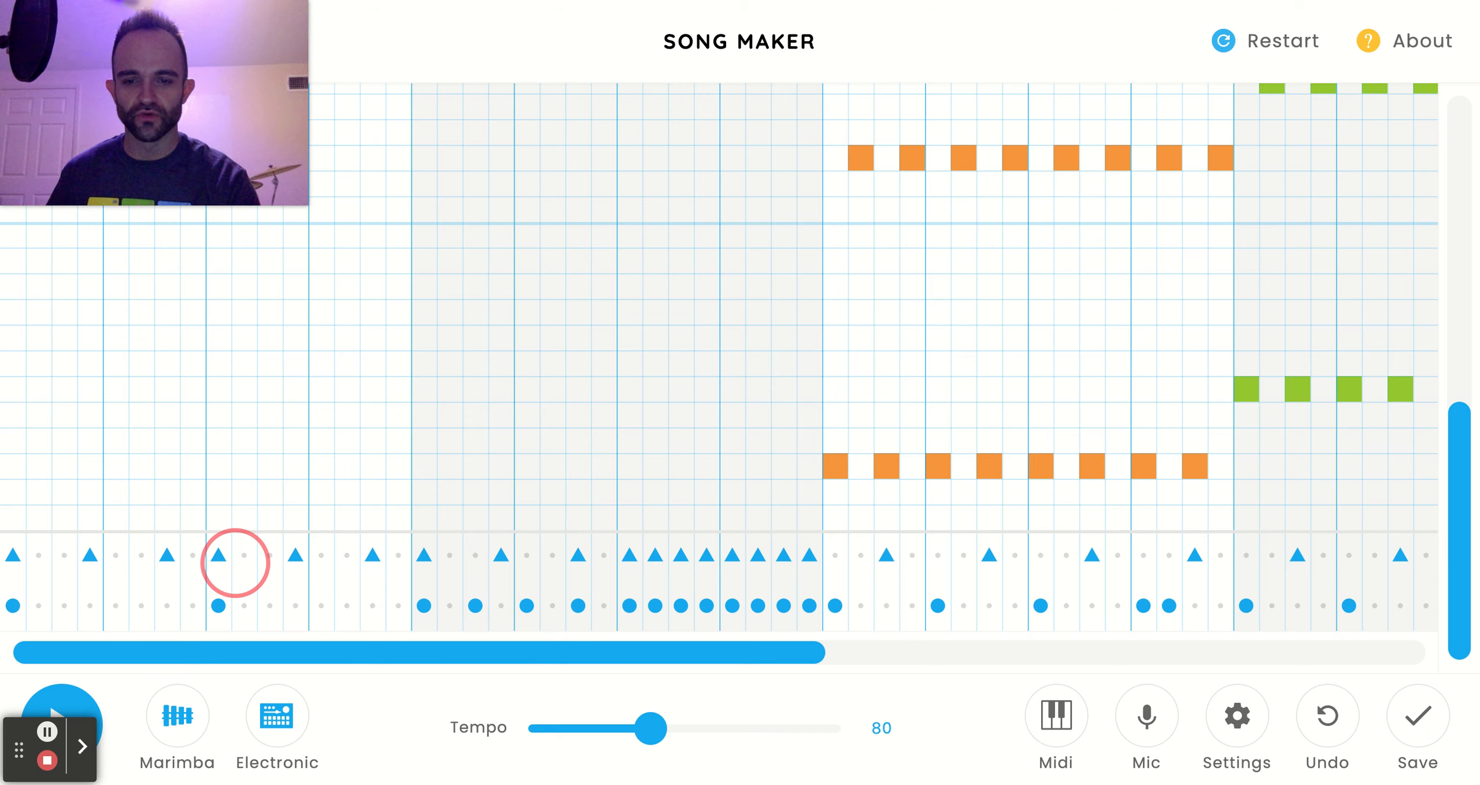
drag(695, 498, 258, 549)
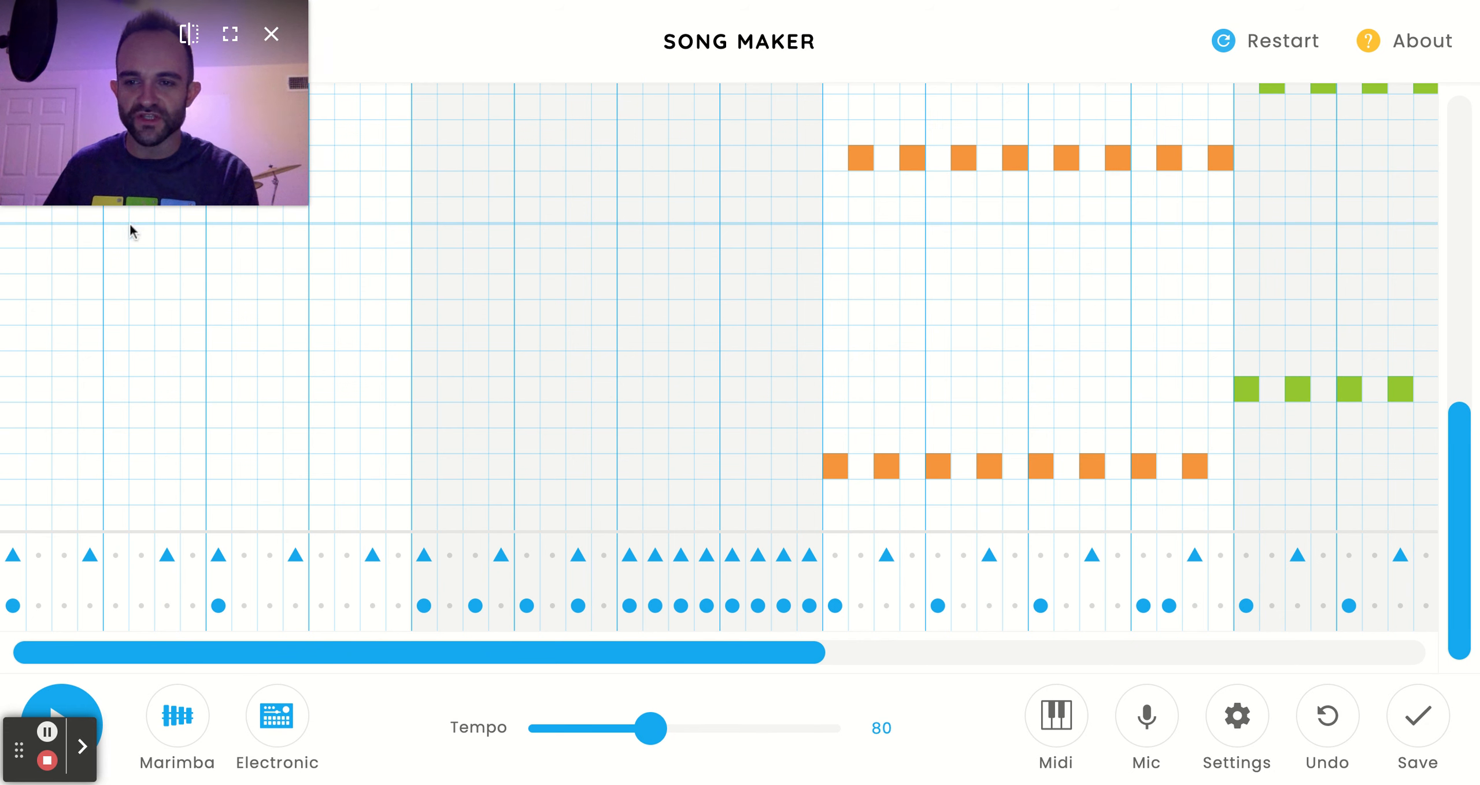
- Examine the low bass notes of bars 3 to 6 in the lowest octave, through to the song's end
scroll(599, 333, right, 5)
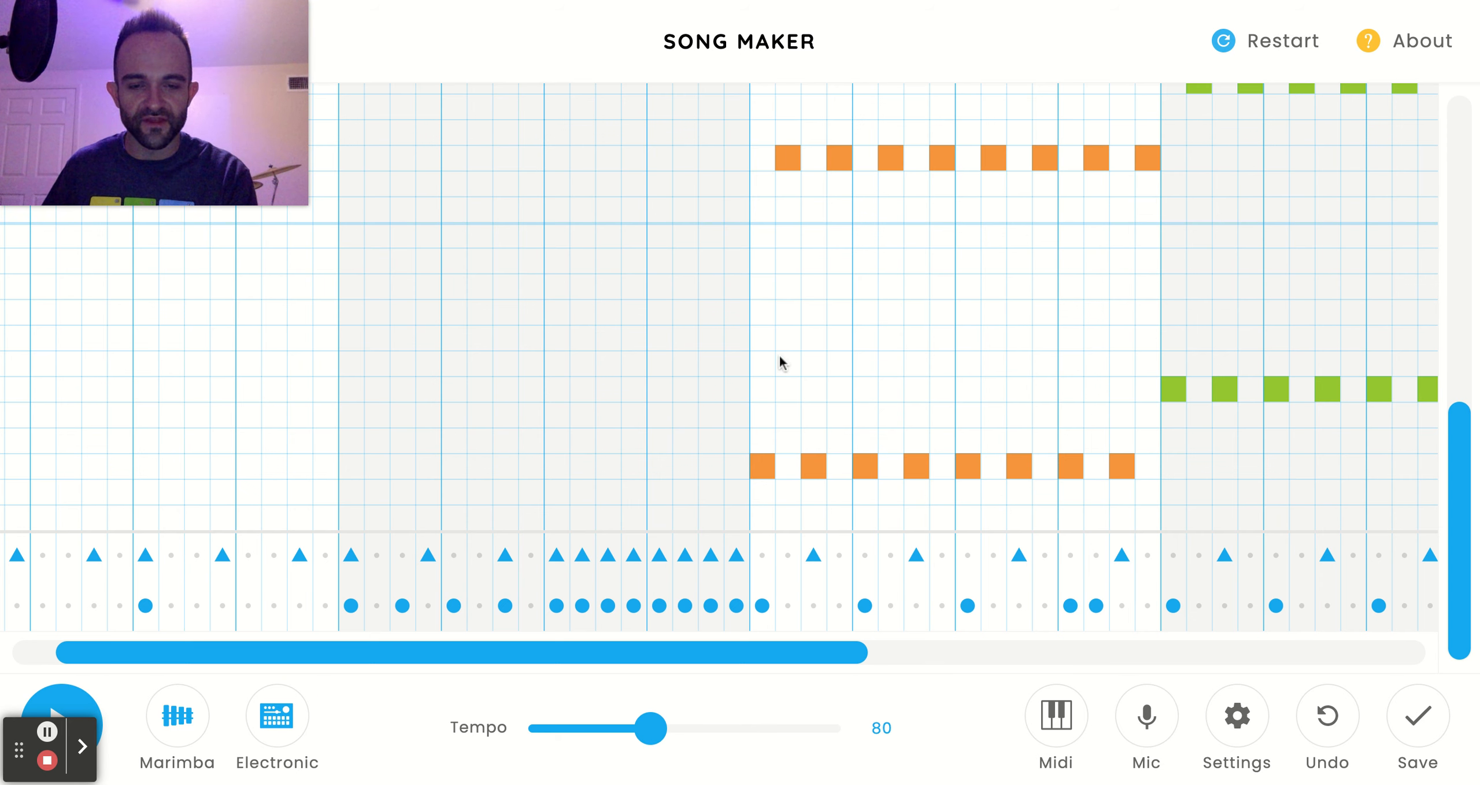
scroll(844, 426, right, 10)
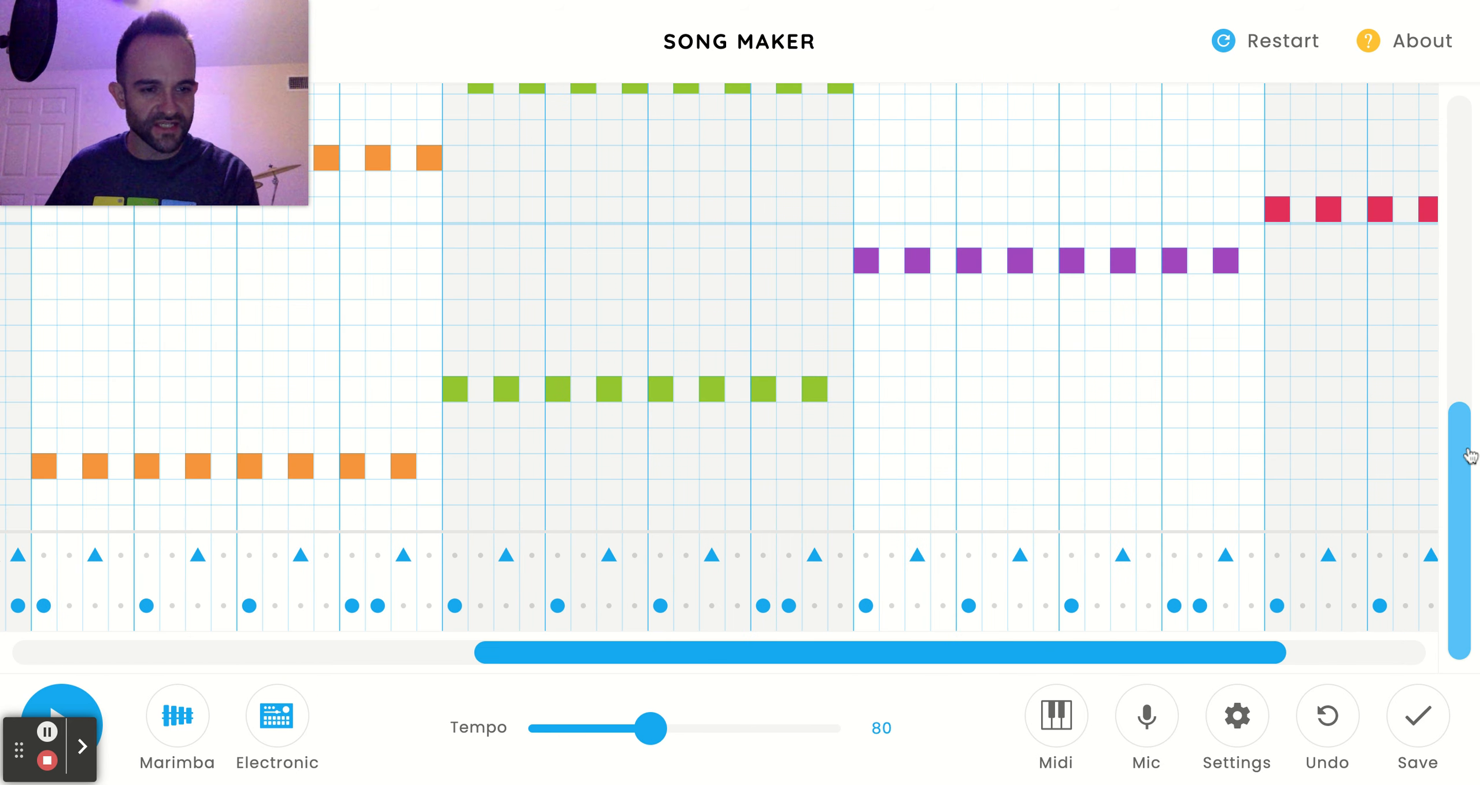
drag(1465, 496, 1454, 636)
drag(931, 653, 605, 630)
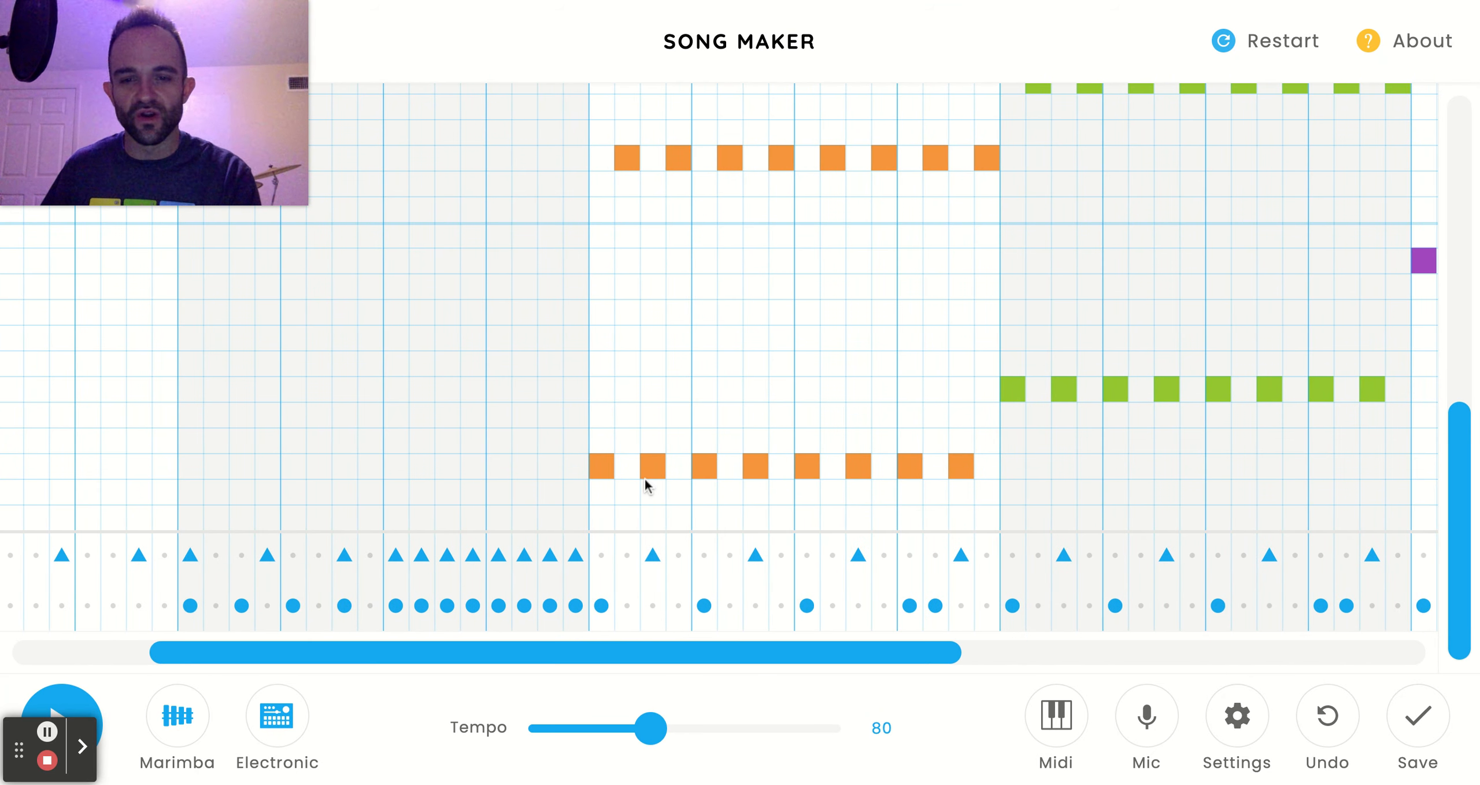
click(708, 656)
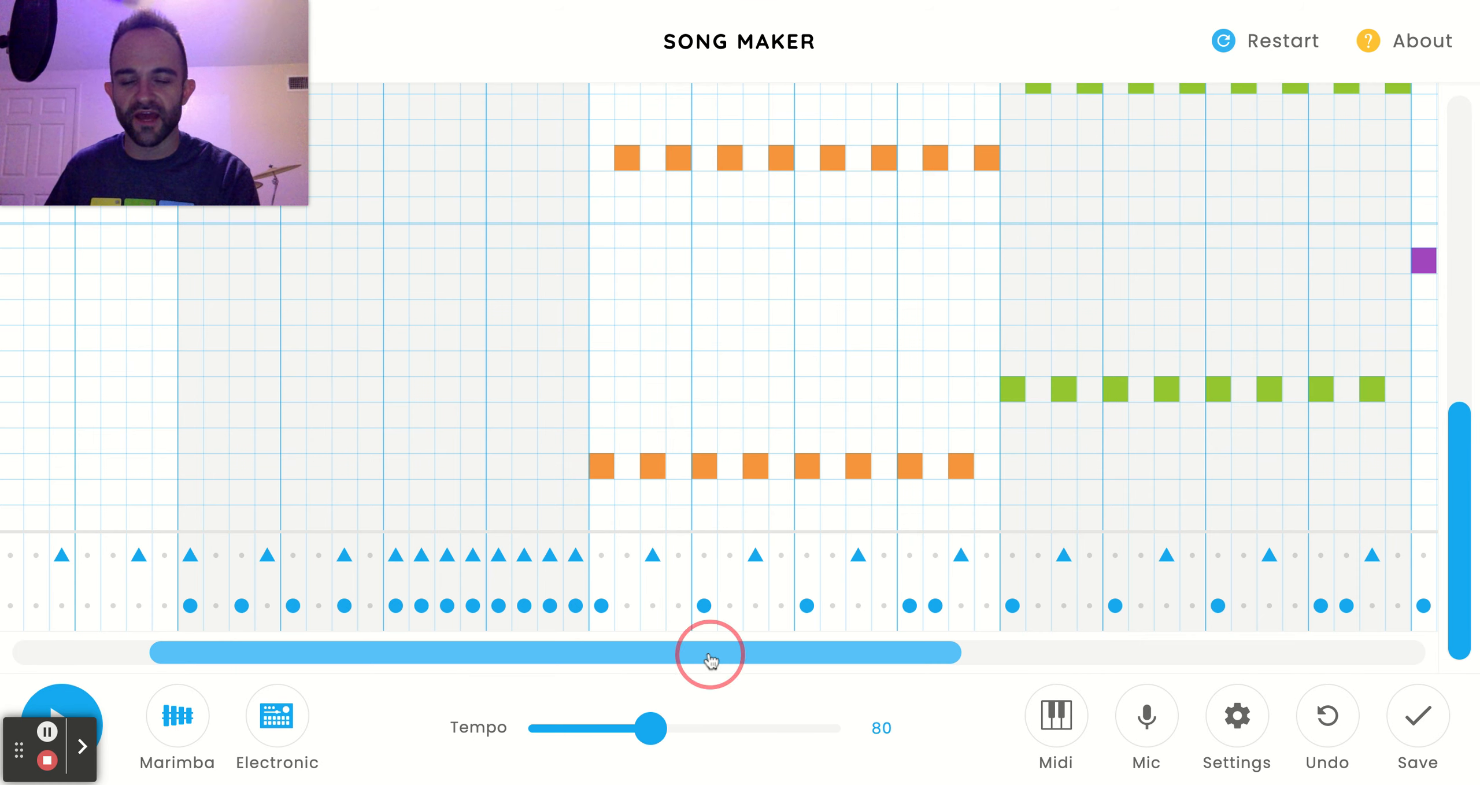
drag(710, 660, 189, 317)
drag(665, 660, 927, 658)
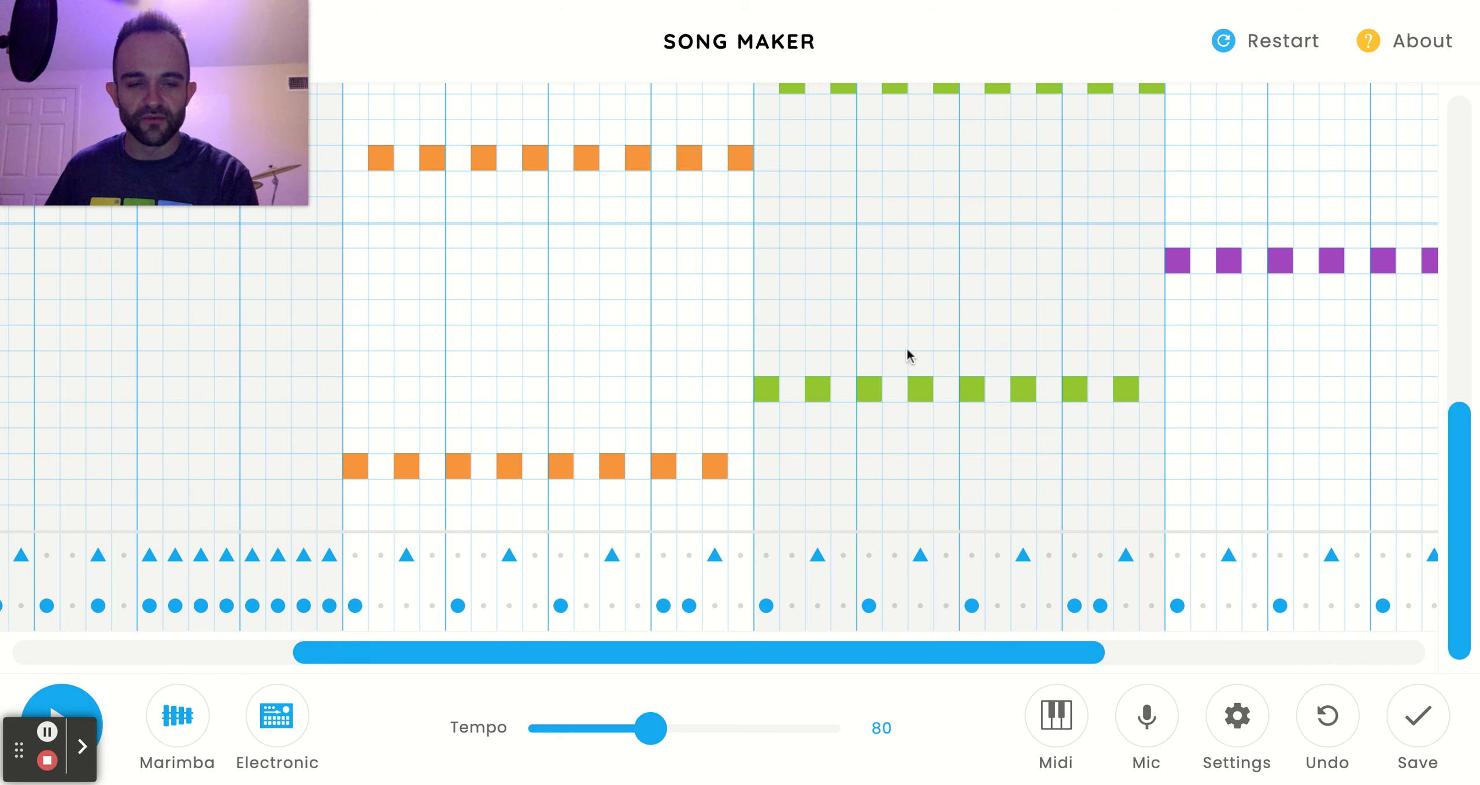
drag(992, 652, 1330, 665)
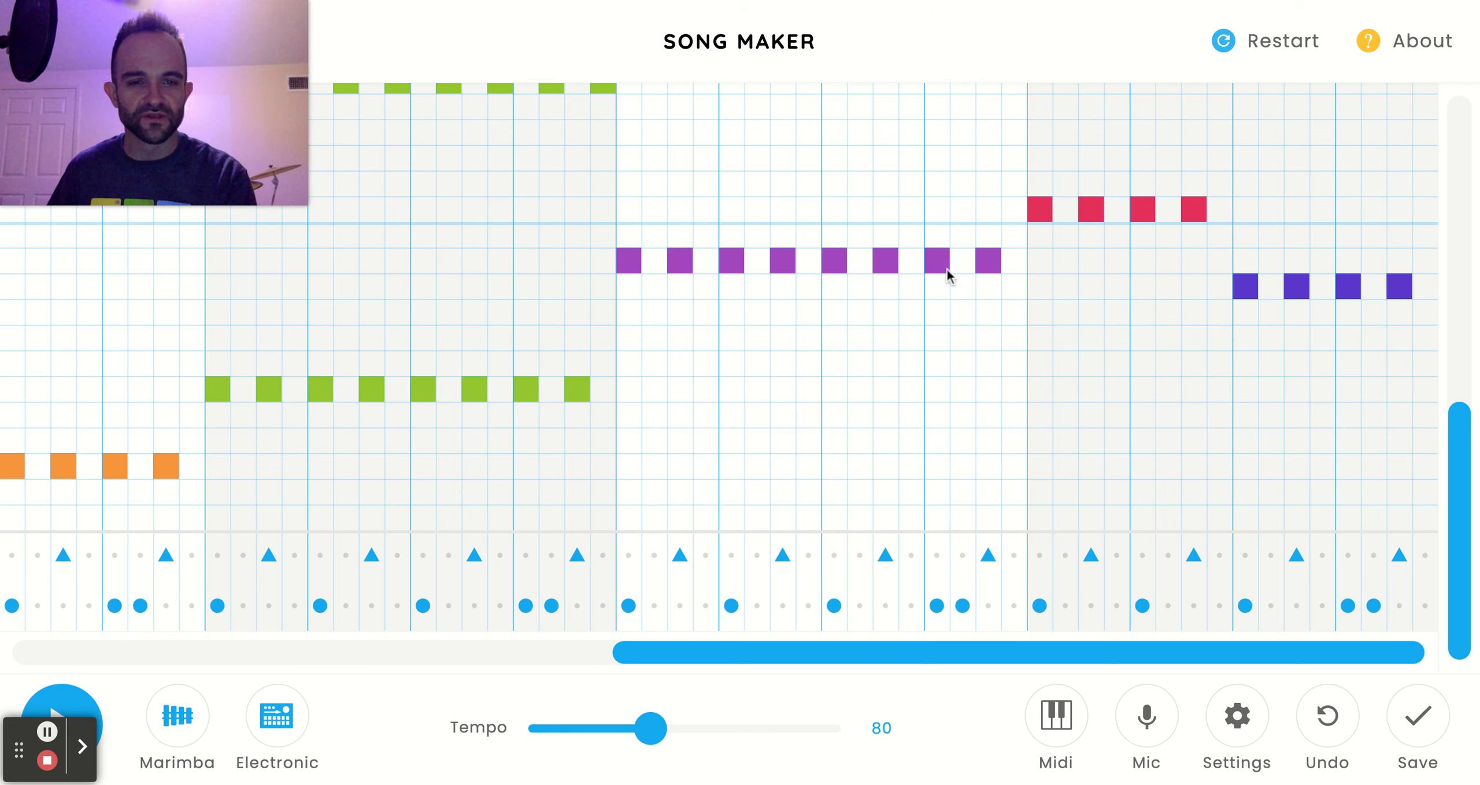
drag(963, 656, 1139, 675)
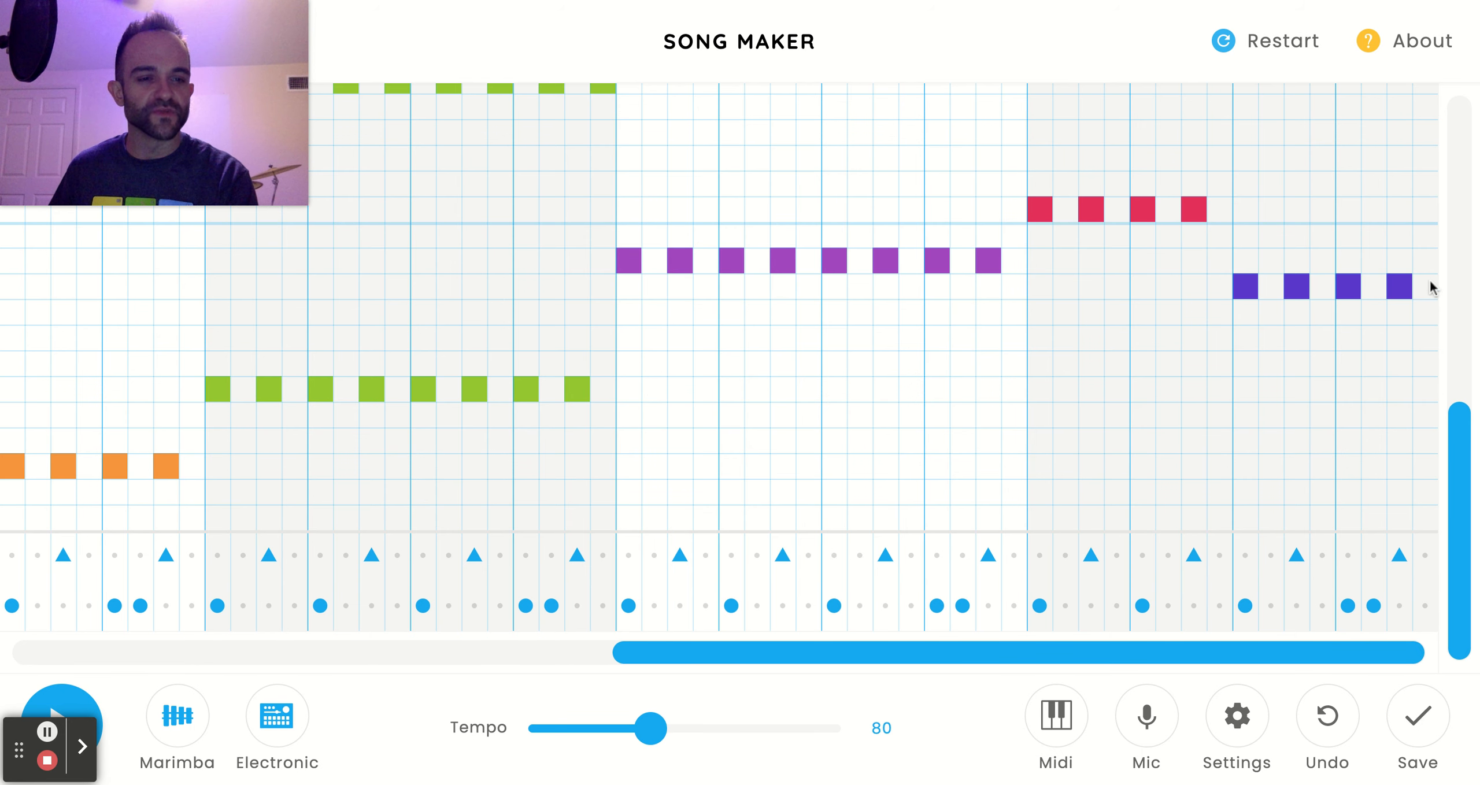
drag(1305, 653, 1362, 382)
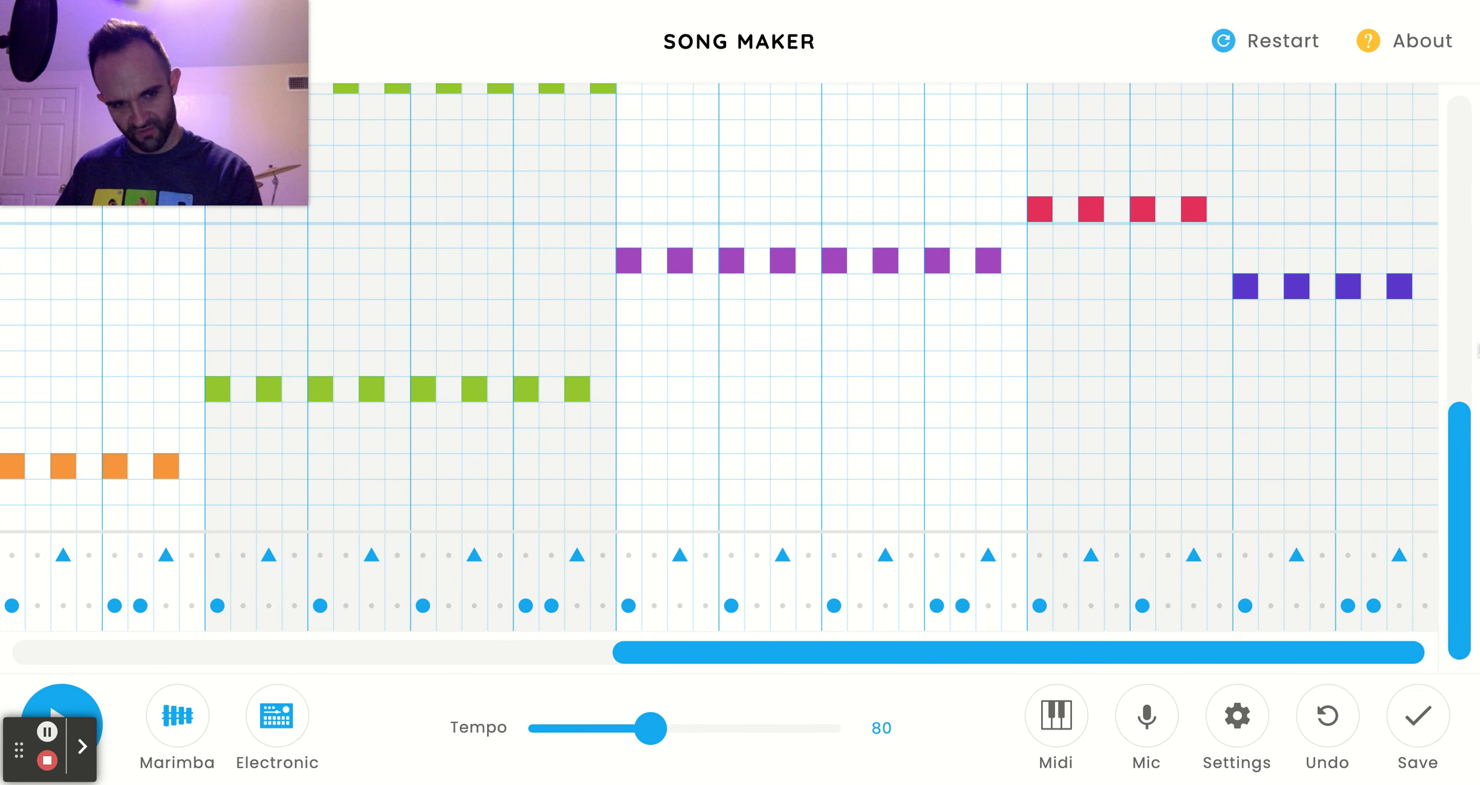
- Compare the bass notes with the alternating notes an octave higher, from bar 3 to the end of the song
drag(1099, 670, 694, 614)
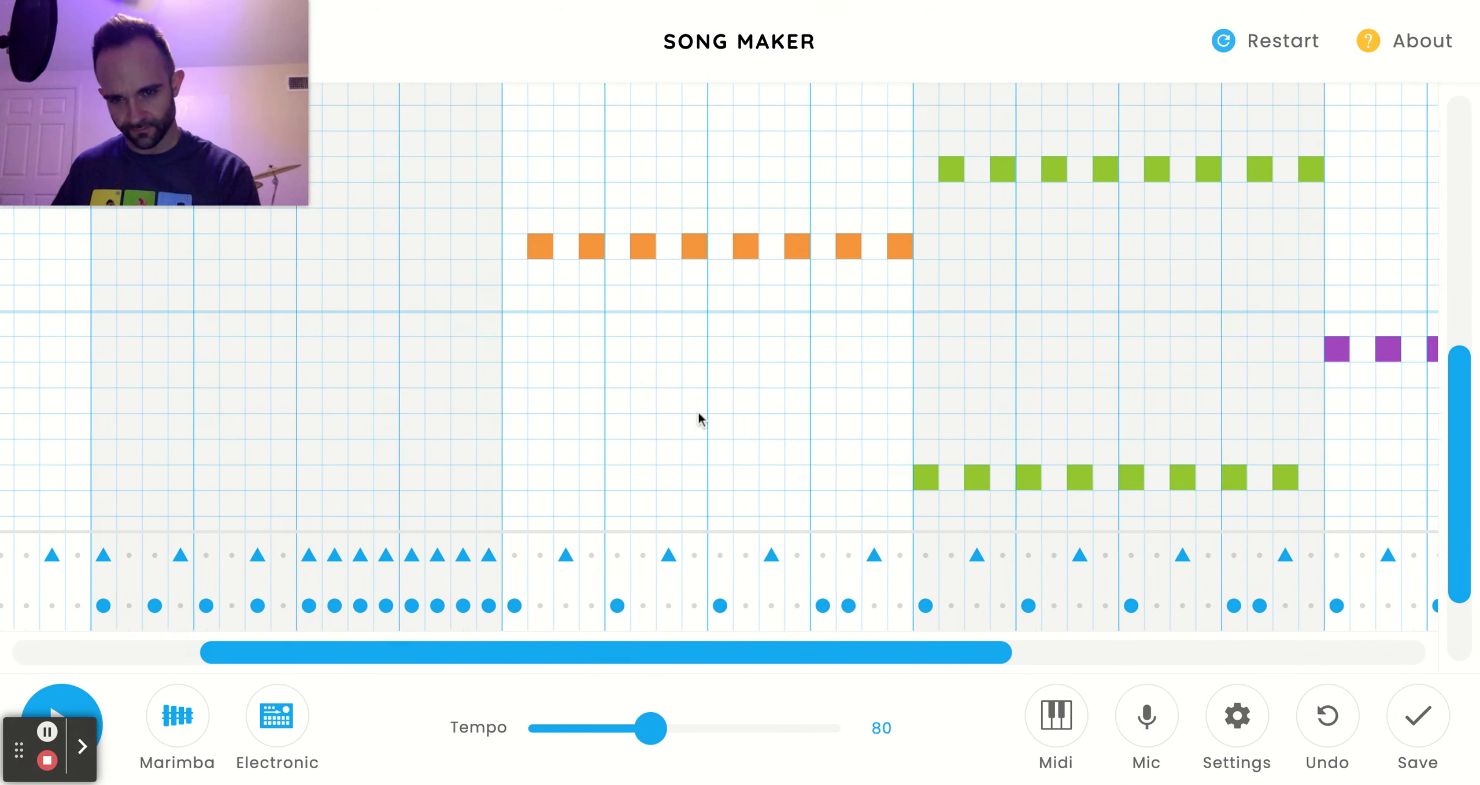
scroll(698, 411, up, 1)
scroll(699, 412, left, 2)
scroll(698, 412, down, 2)
scroll(698, 412, right, 1)
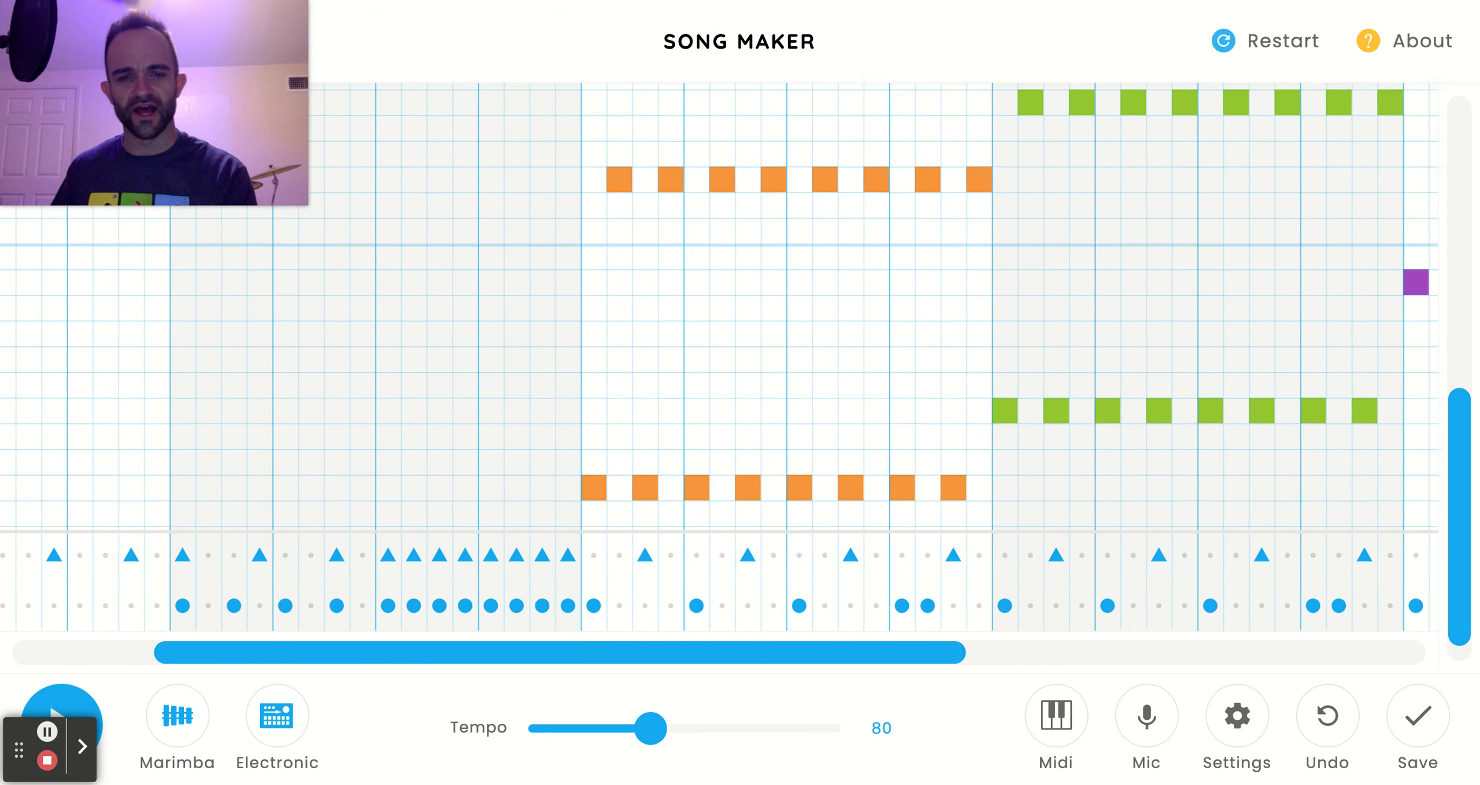
scroll(698, 410, right, 2)
scroll(697, 409, down, 1)
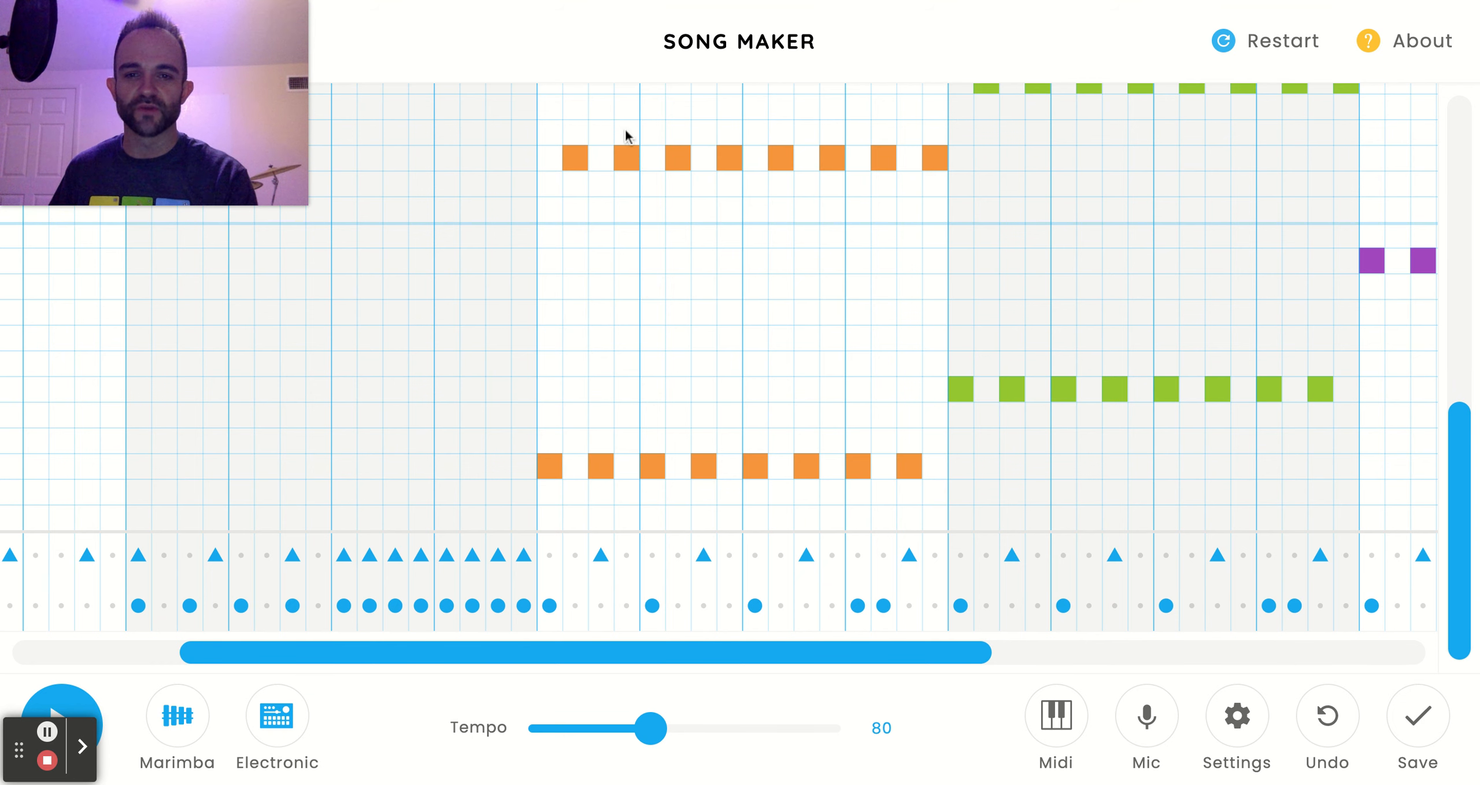
drag(839, 646, 1267, 651)
scroll(1044, 601, up, 3)
scroll(1223, 543, up, 1)
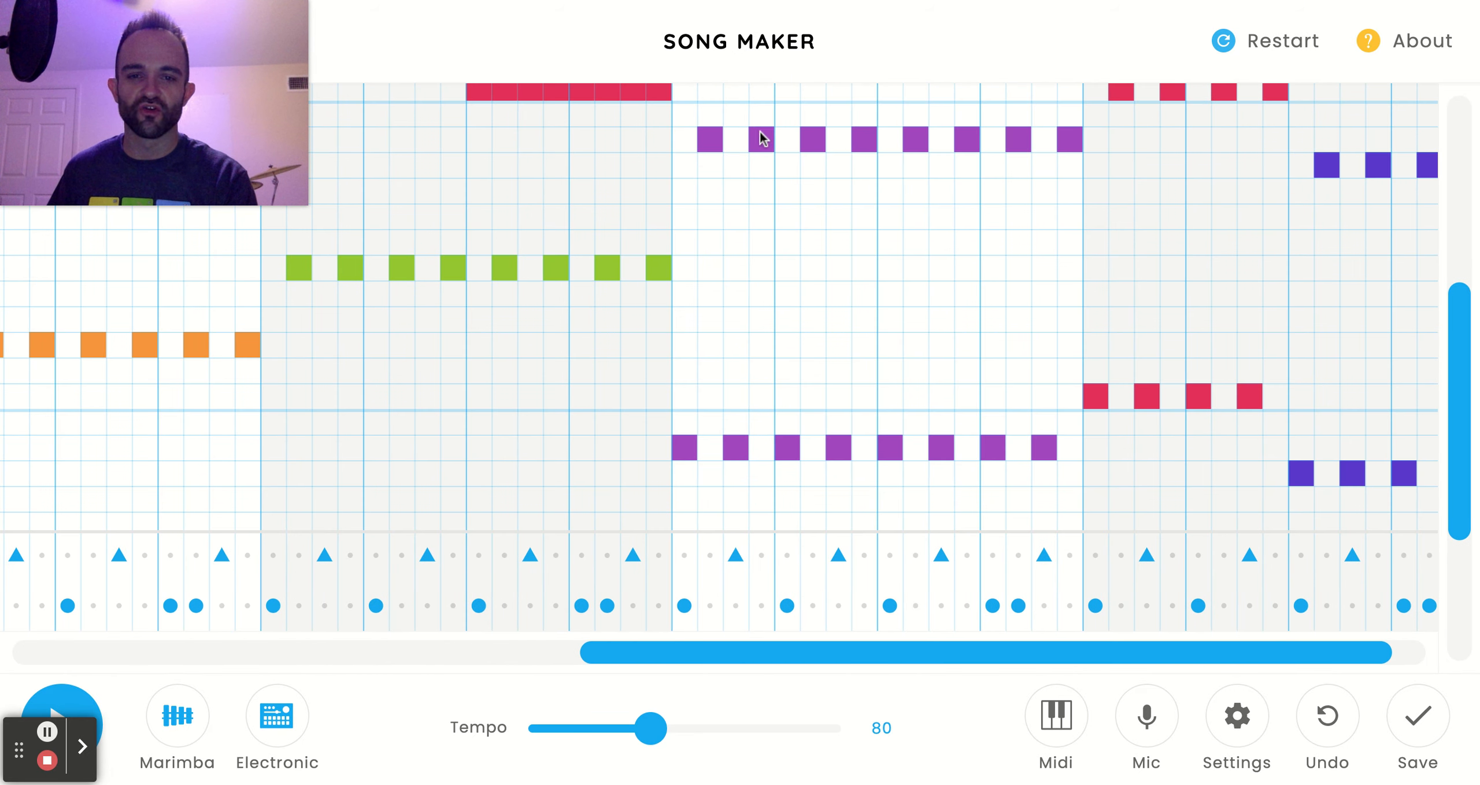
drag(869, 653, 1189, 502)
scroll(1191, 503, up, 5)
scroll(1189, 498, down, 6)
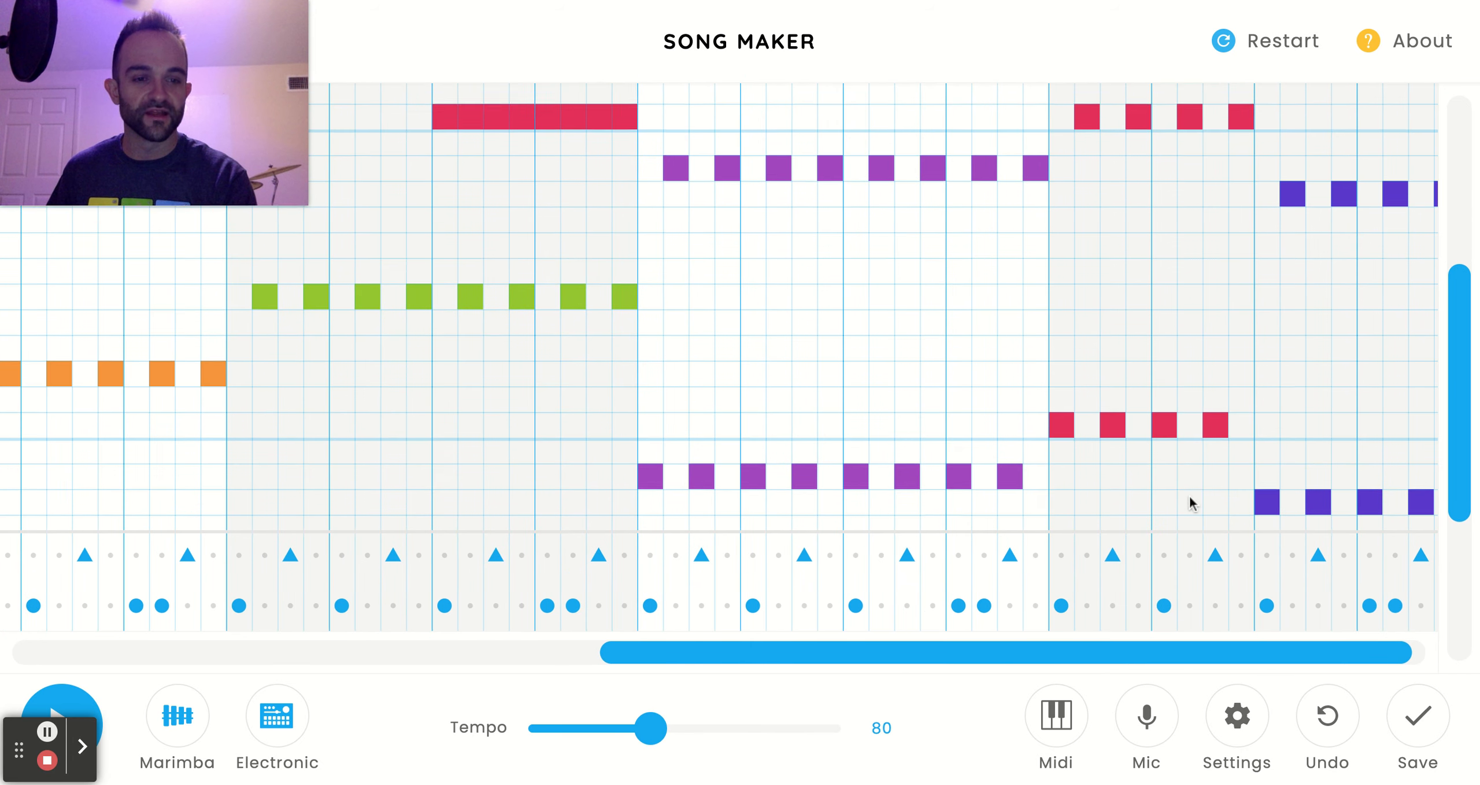
scroll(719, 316, up, 2)
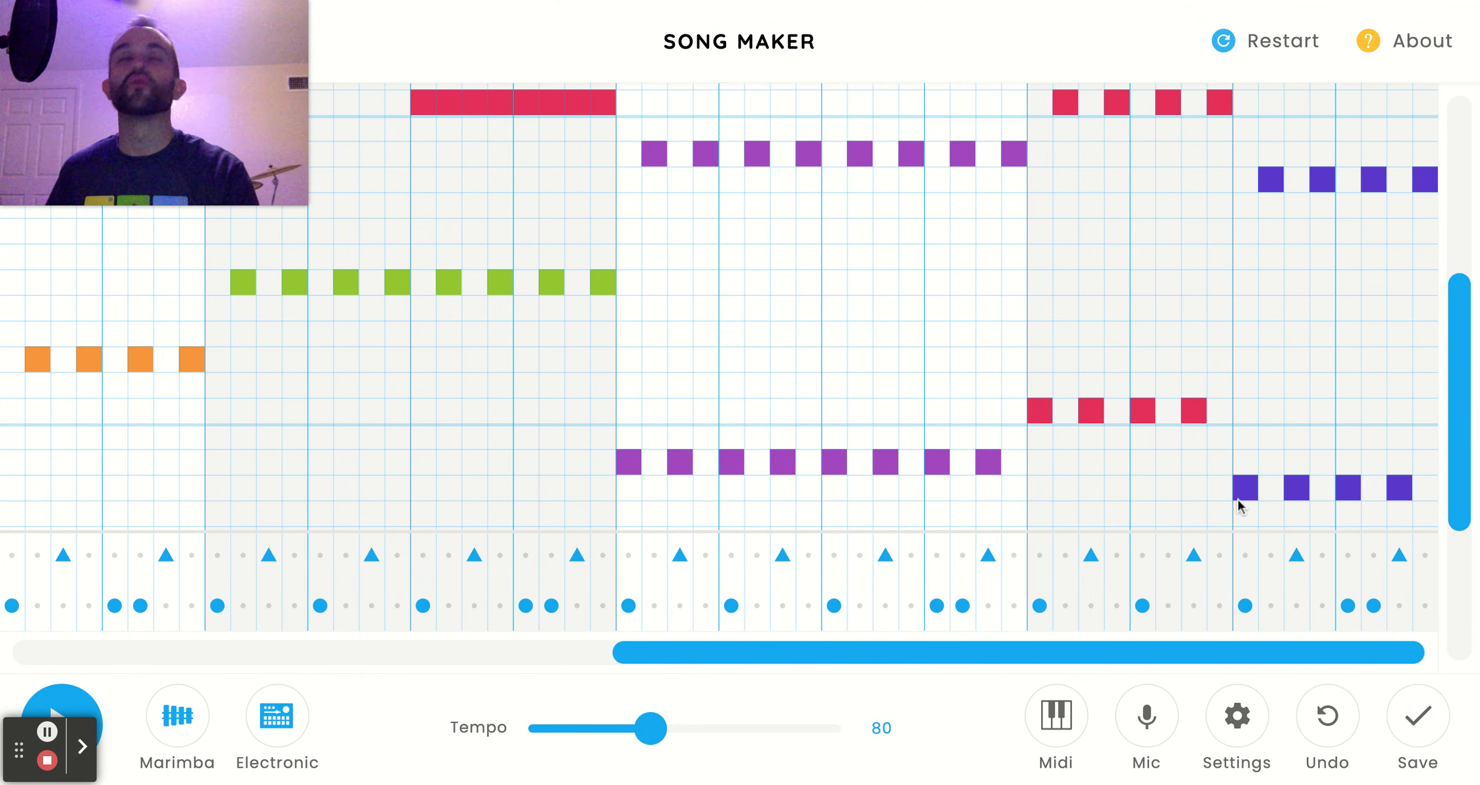
- Return to the beginning of the song and play it through again with the lowest octave in view
scroll(1154, 415, left, 15)
scroll(1154, 415, down, 5)
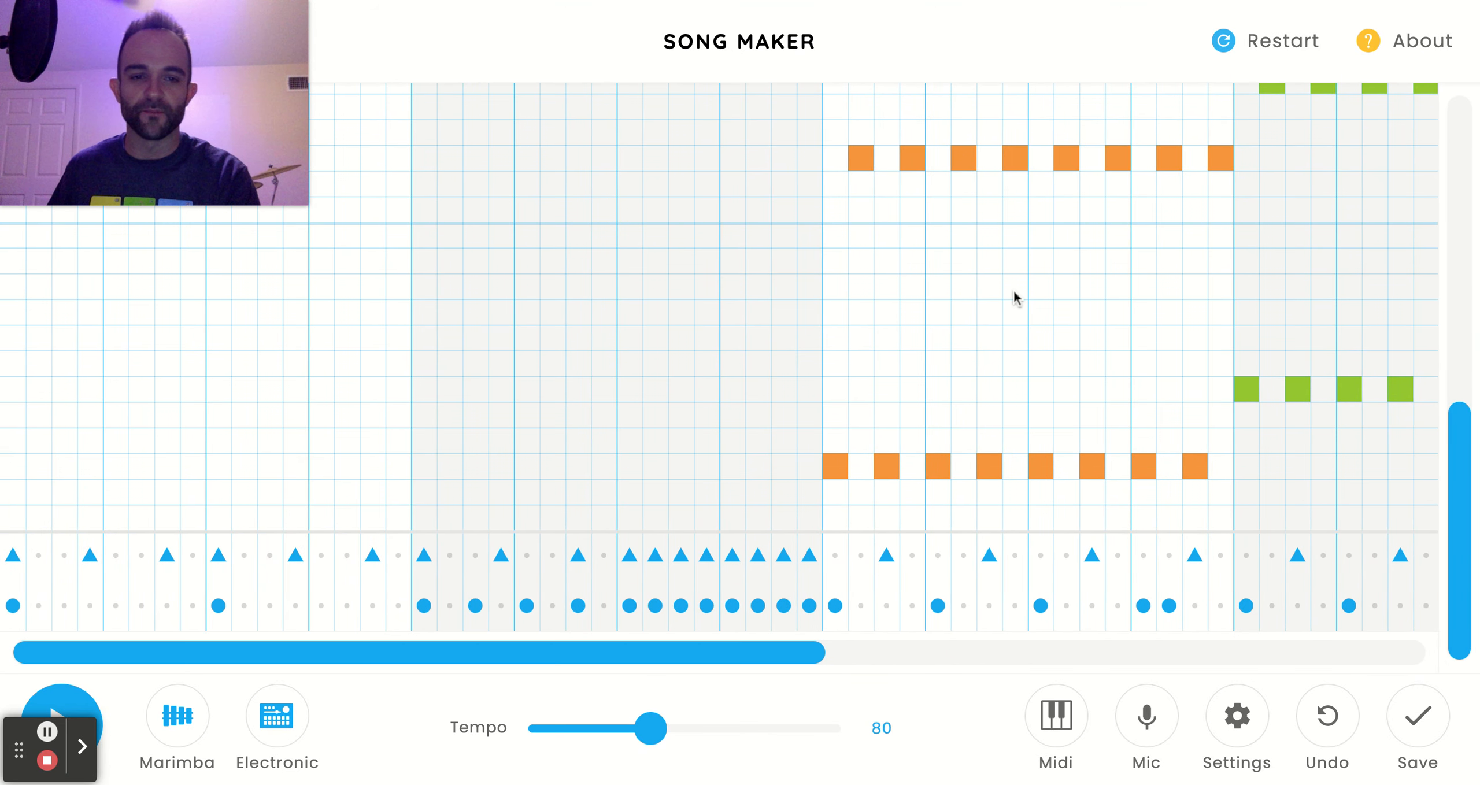
scroll(1016, 298, up, 5)
scroll(1016, 298, right, 1)
scroll(720, 306, down, 5)
scroll(719, 307, left, 1)
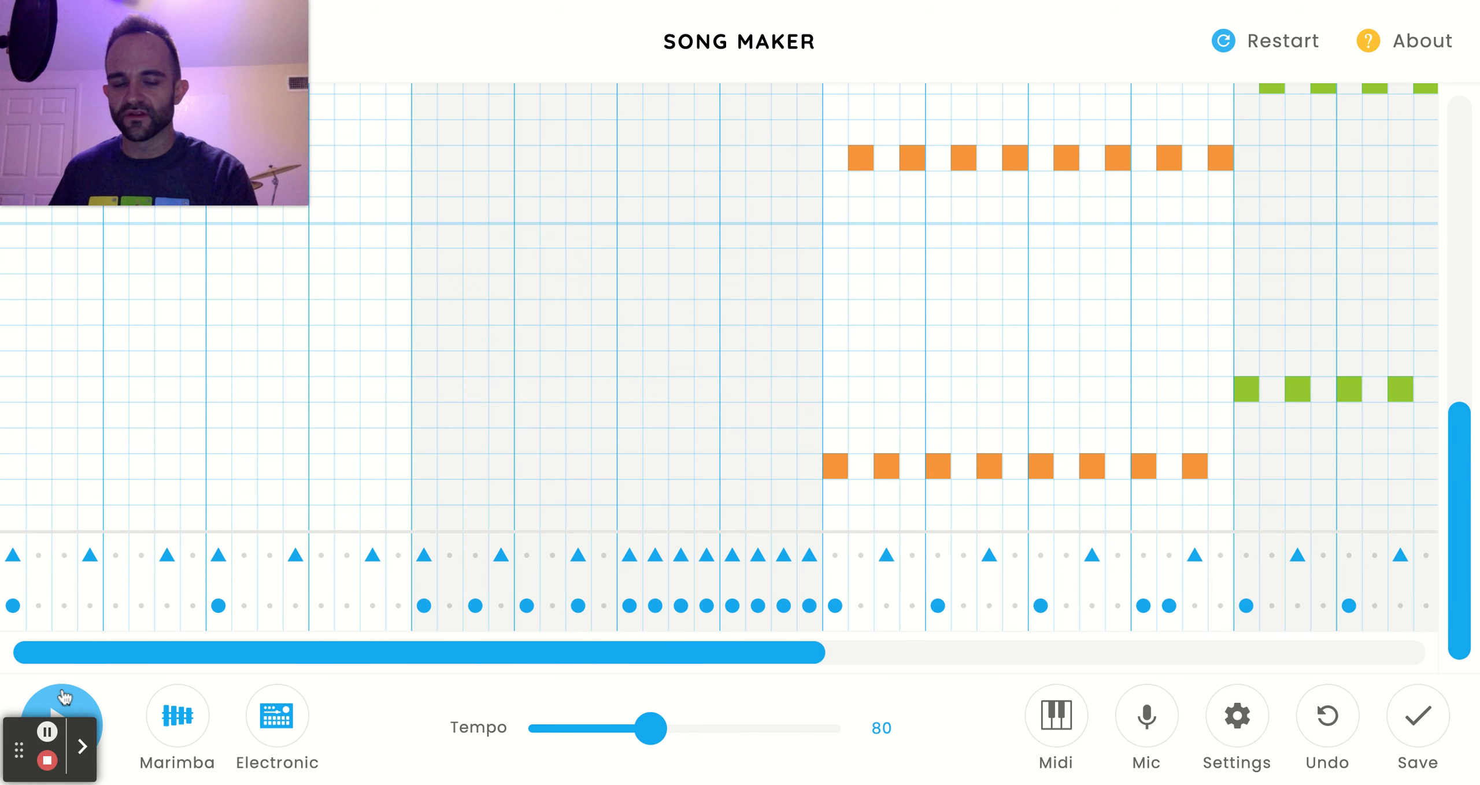
click(61, 714)
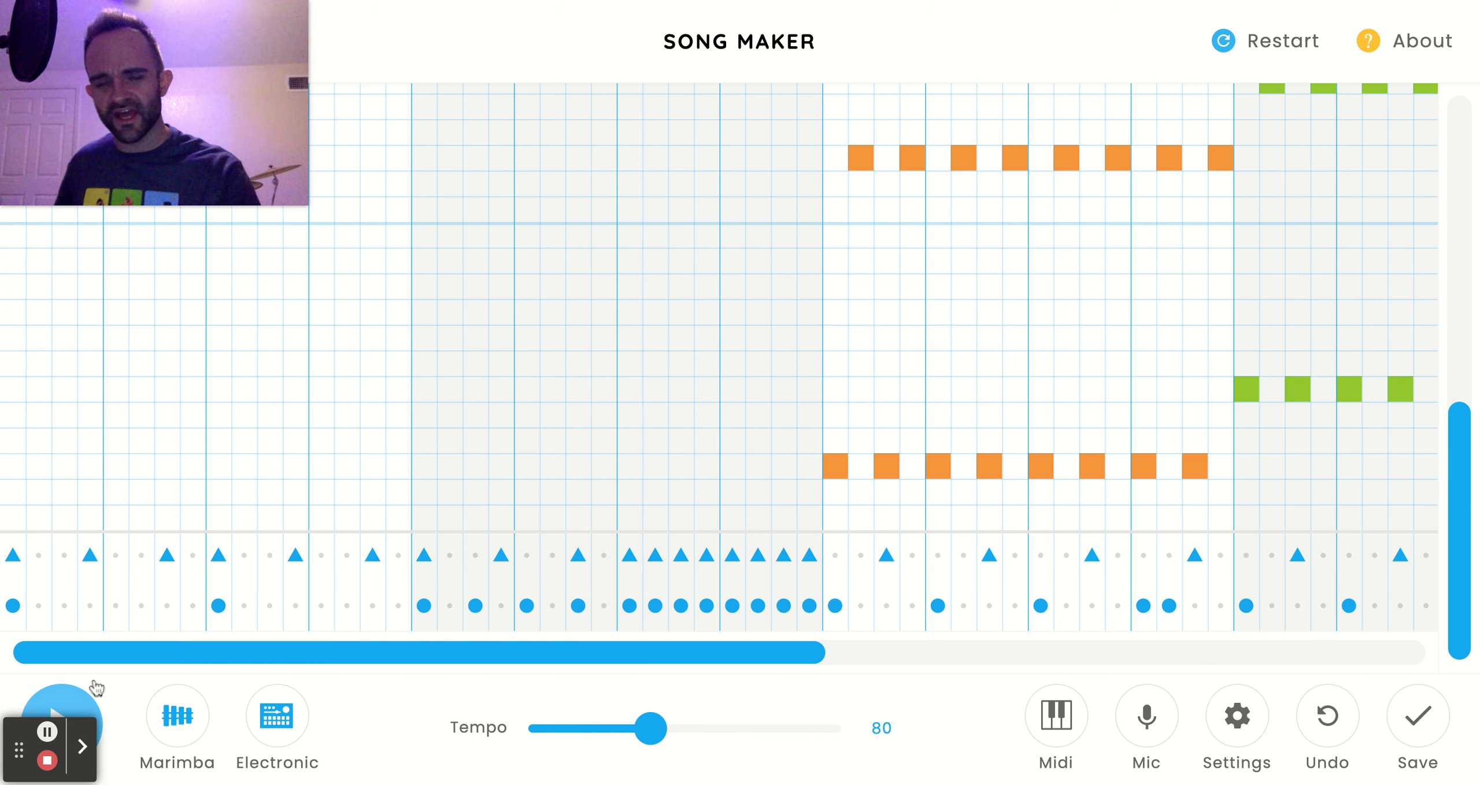
- Examine the octave bass line from the lowest notes of bar 3 up to the melody range in bar 6
click(92, 689)
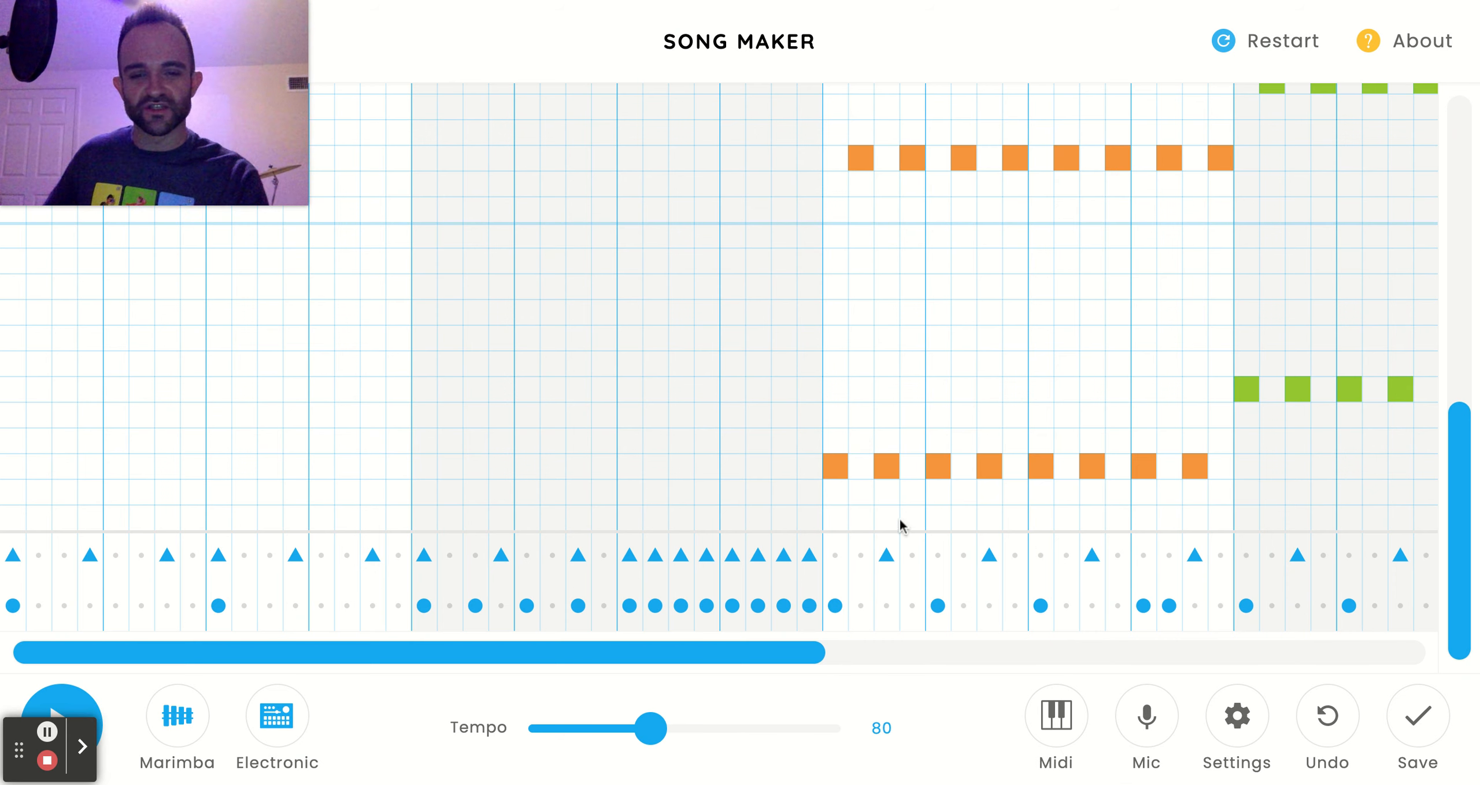
drag(758, 652, 1186, 651)
scroll(1230, 426, up, 5)
scroll(1230, 426, down, 5)
scroll(1230, 425, left, 1)
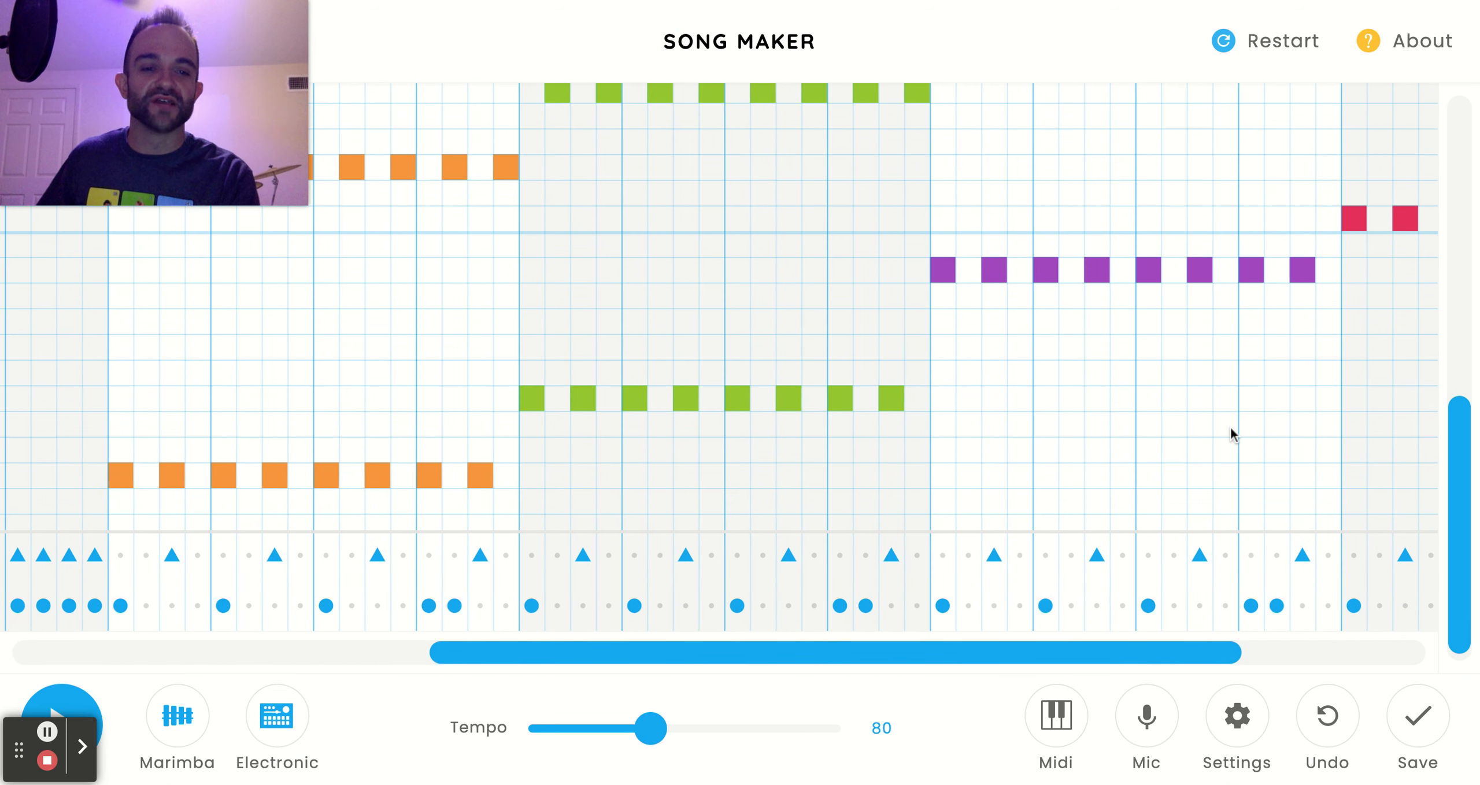
scroll(1230, 426, up, 3)
scroll(1230, 426, right, 5)
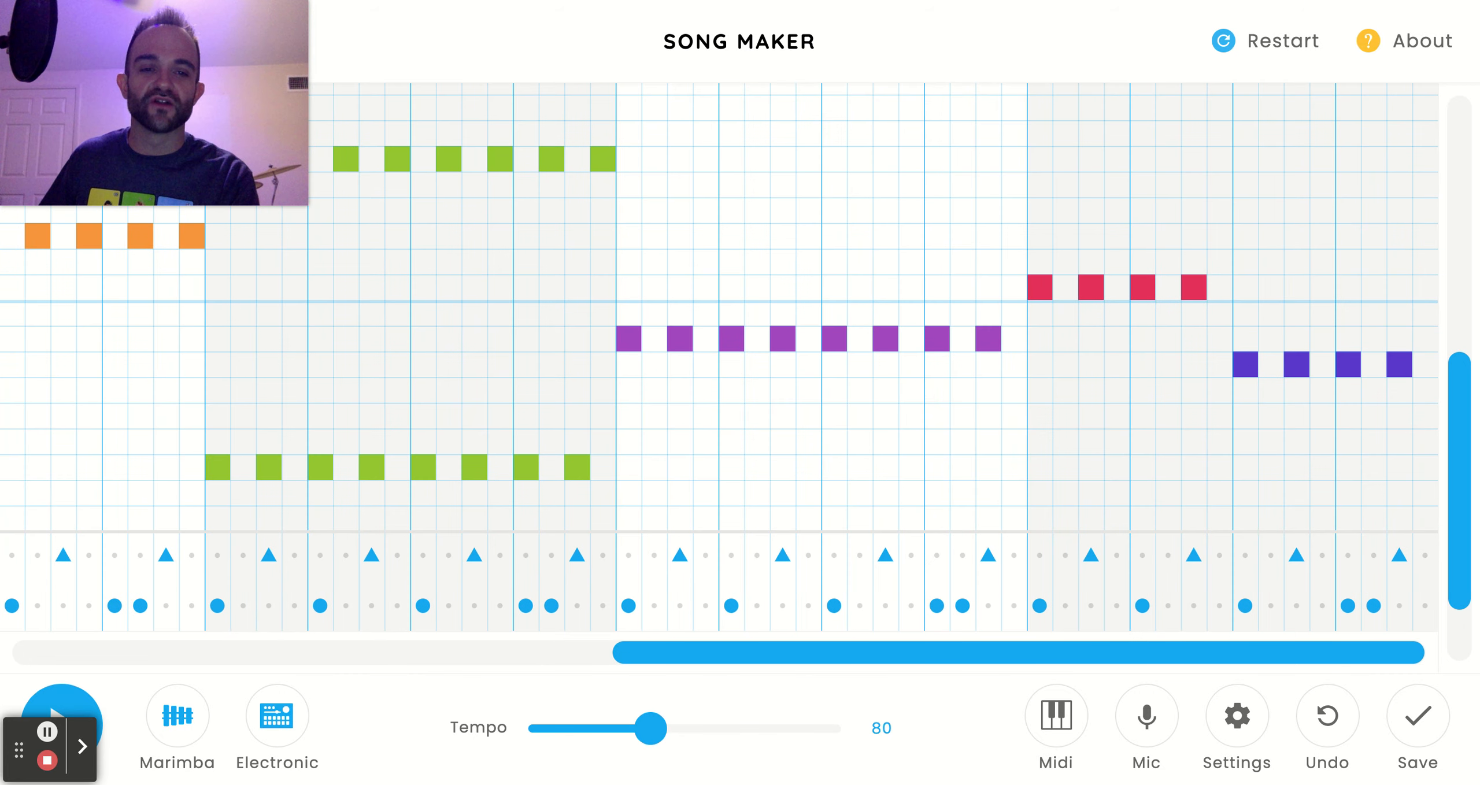
scroll(719, 306, up, 3)
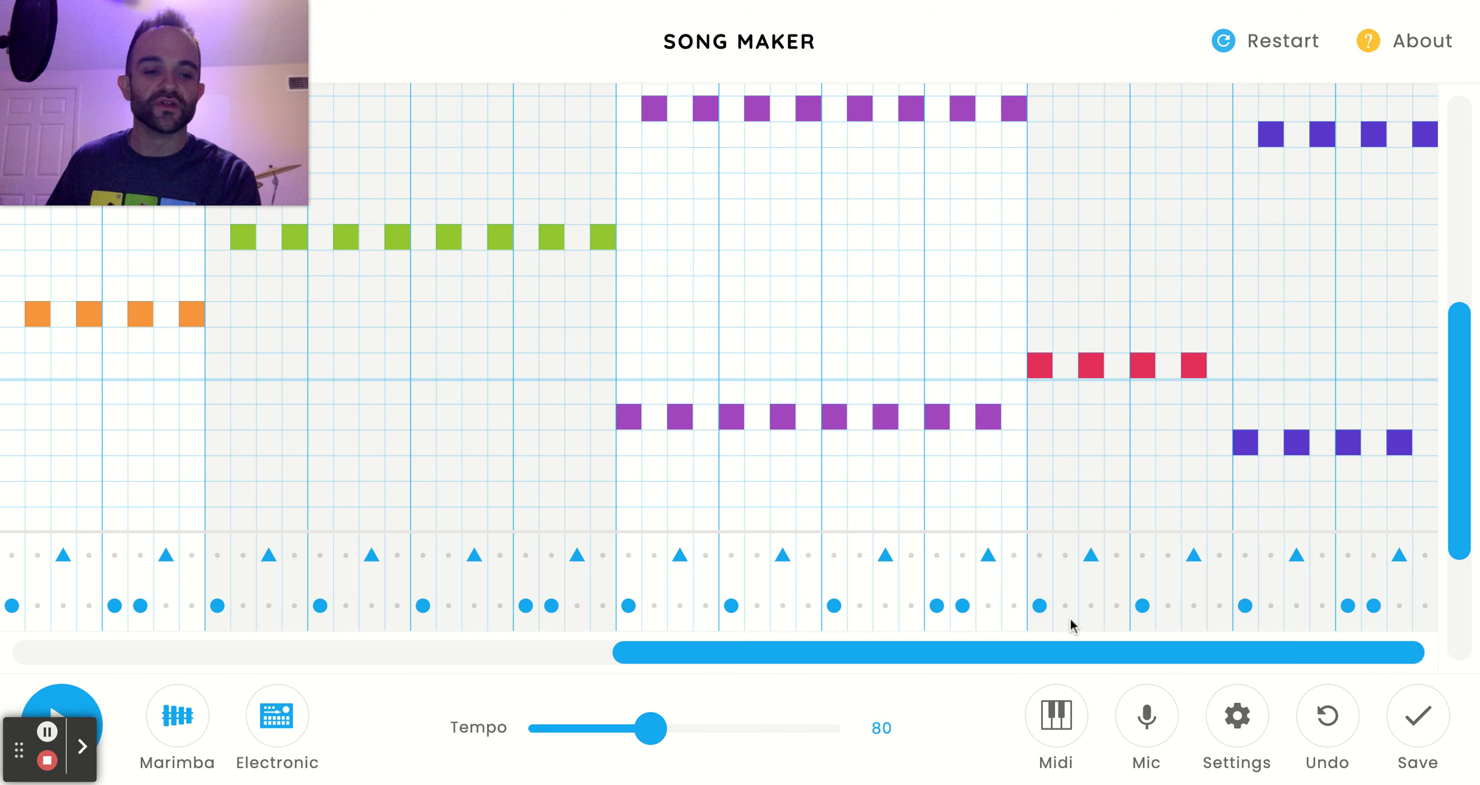
scroll(1069, 616, up, 3)
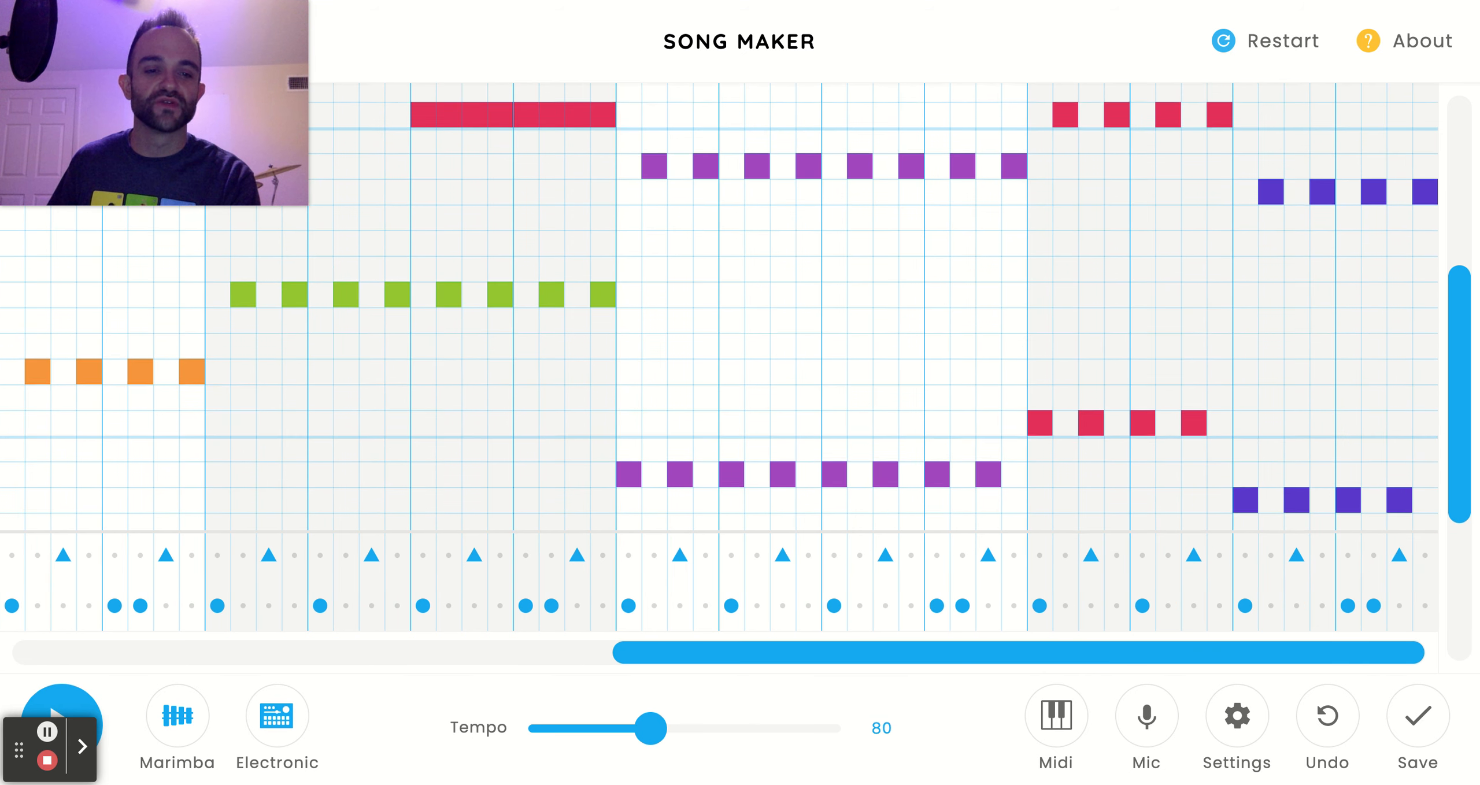
- Compare the low bass notes with the upper melody across the whole song, and return to the highest octave at the song's start
scroll(719, 306, down, 5)
scroll(719, 306, left, 10)
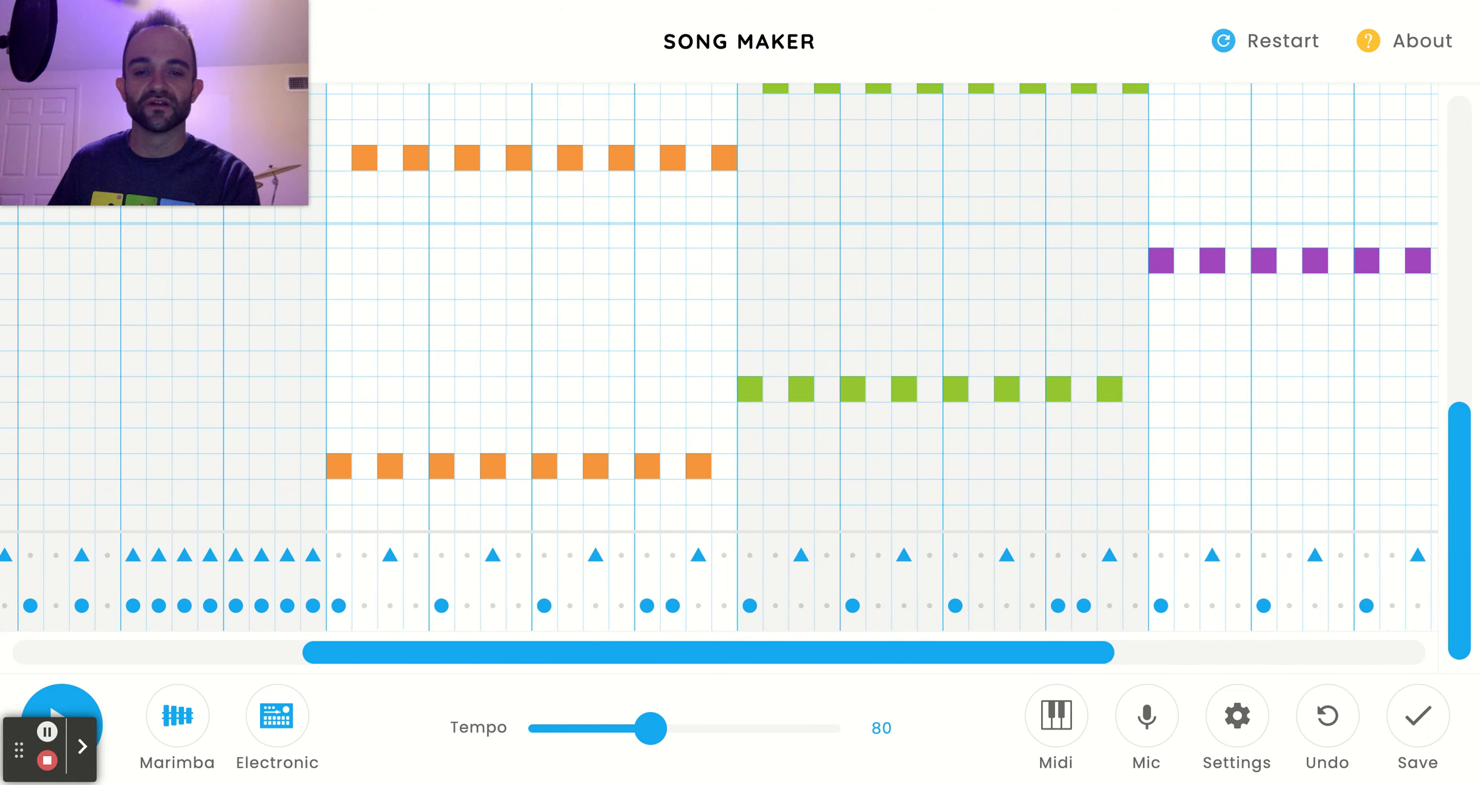
scroll(719, 306, left, 5)
scroll(719, 306, up, 10)
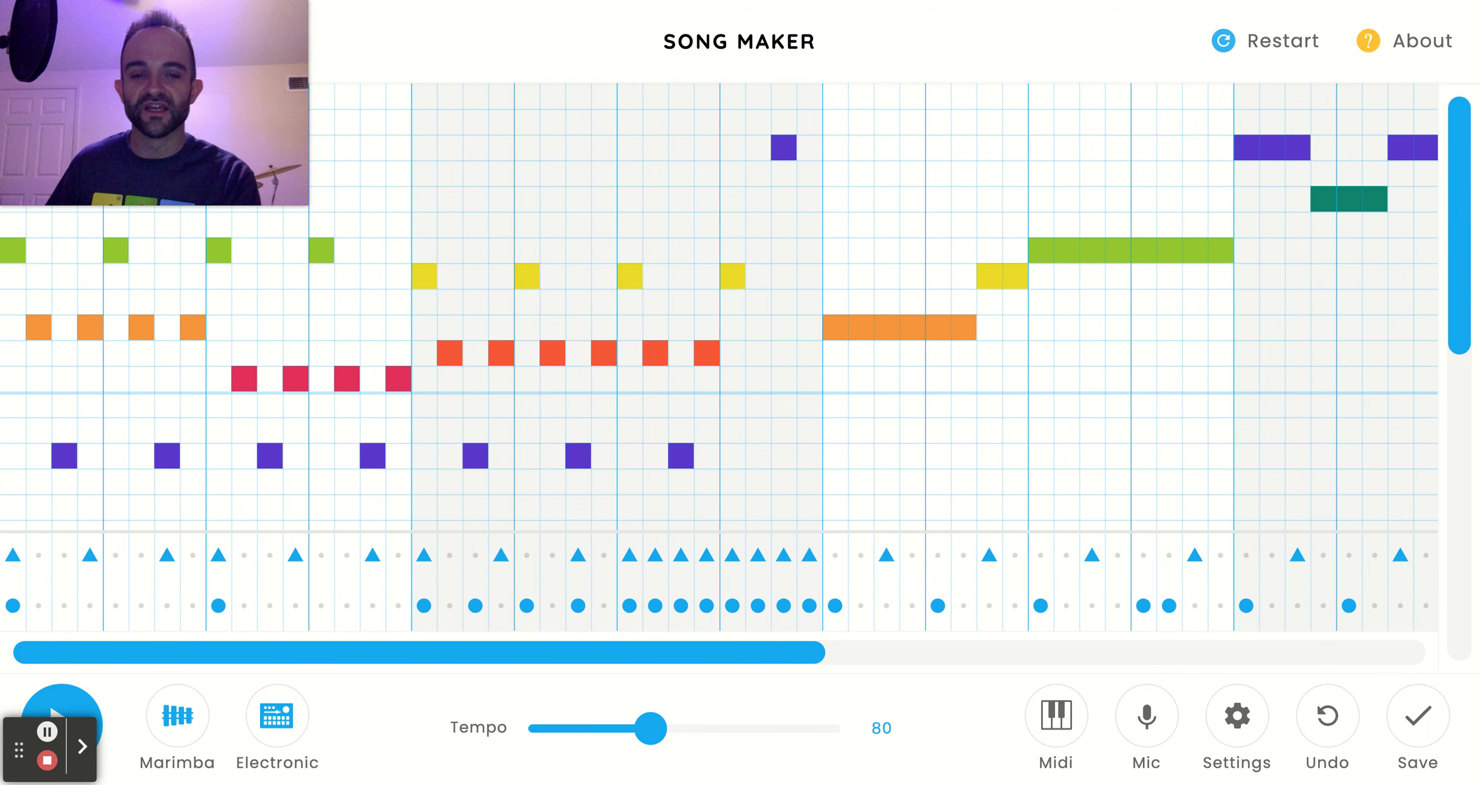
scroll(1001, 626, right, 10)
scroll(1041, 503, down, 5)
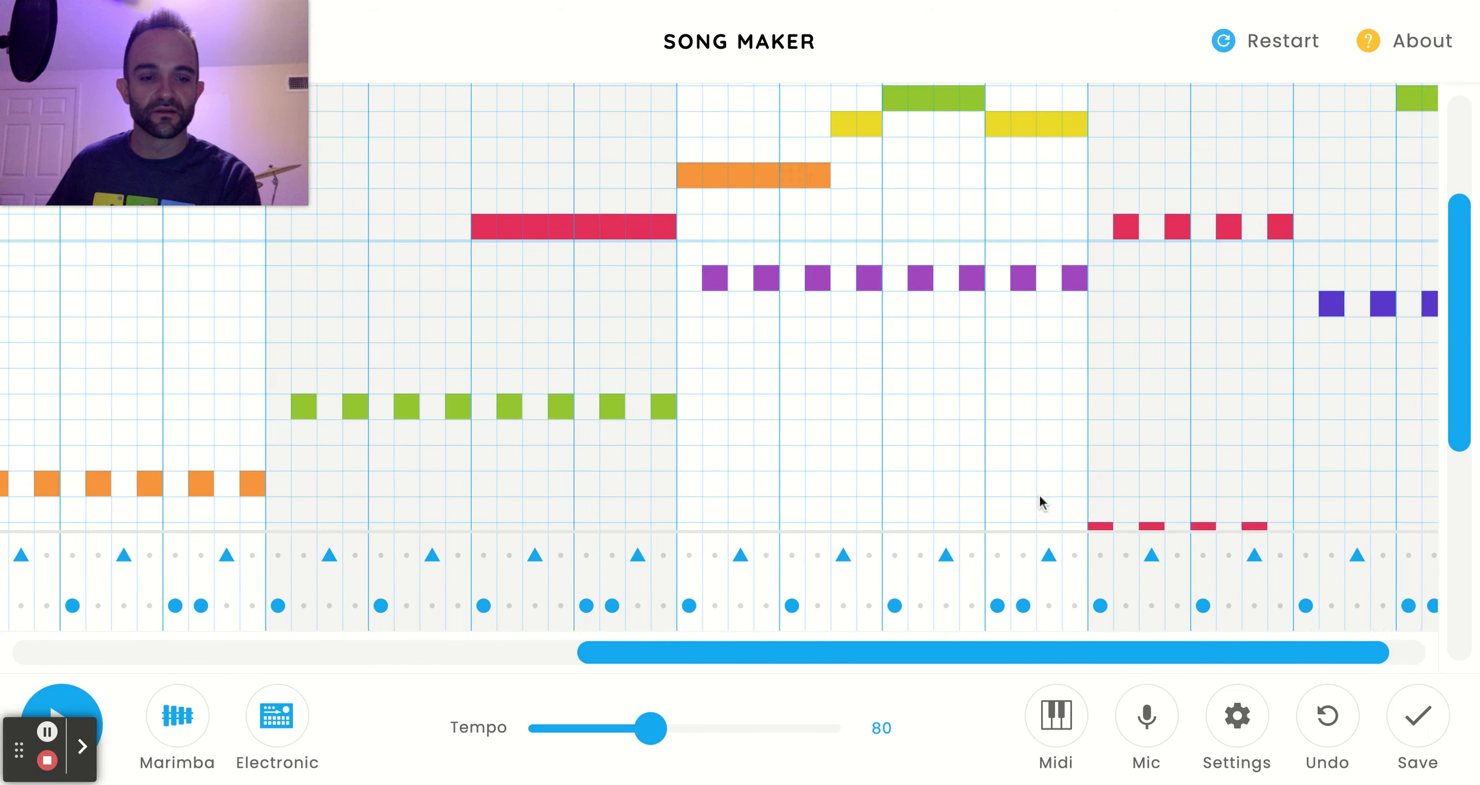
scroll(1041, 503, down, 5)
scroll(1041, 503, left, 10)
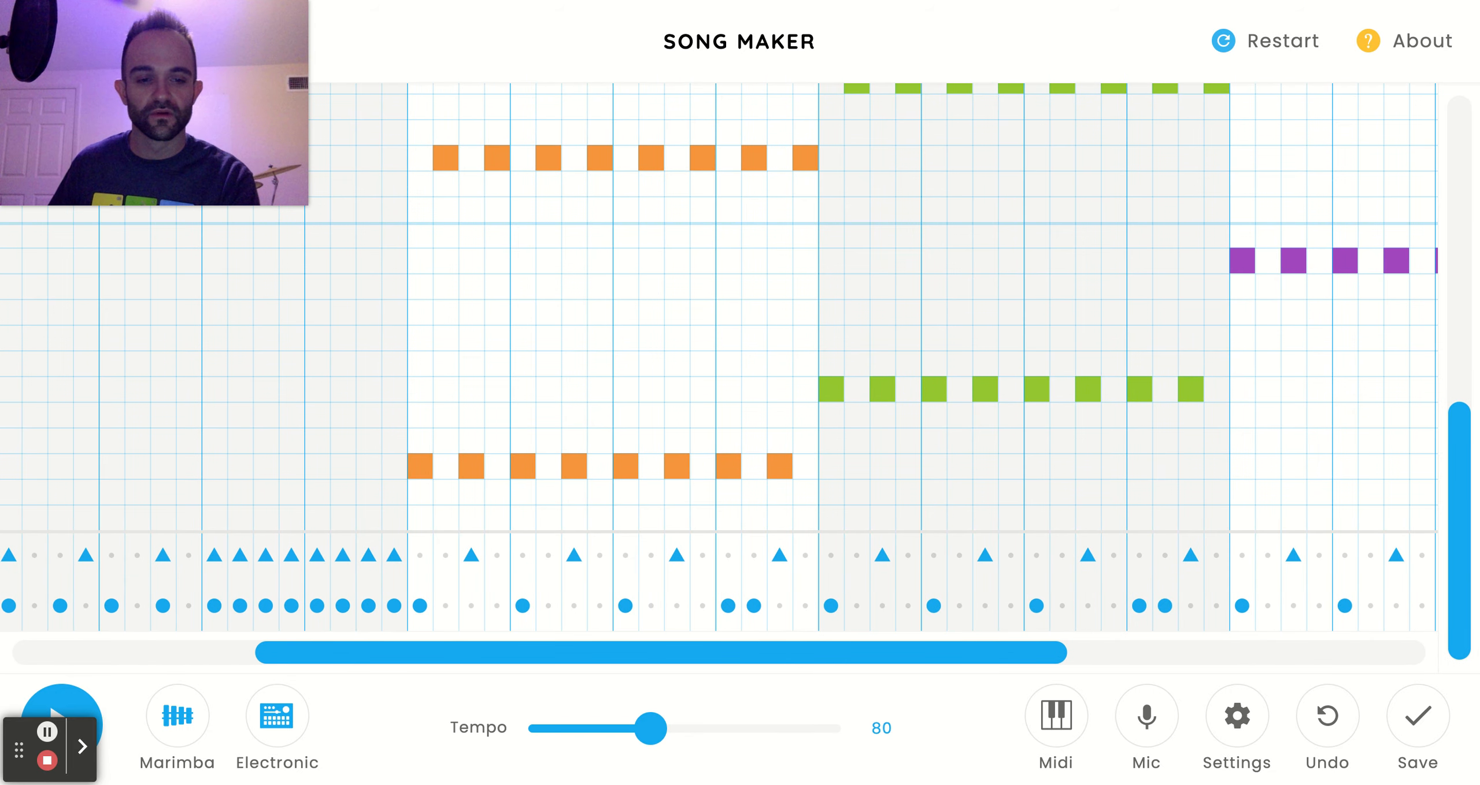
scroll(719, 306, left, 5)
scroll(719, 307, up, 10)
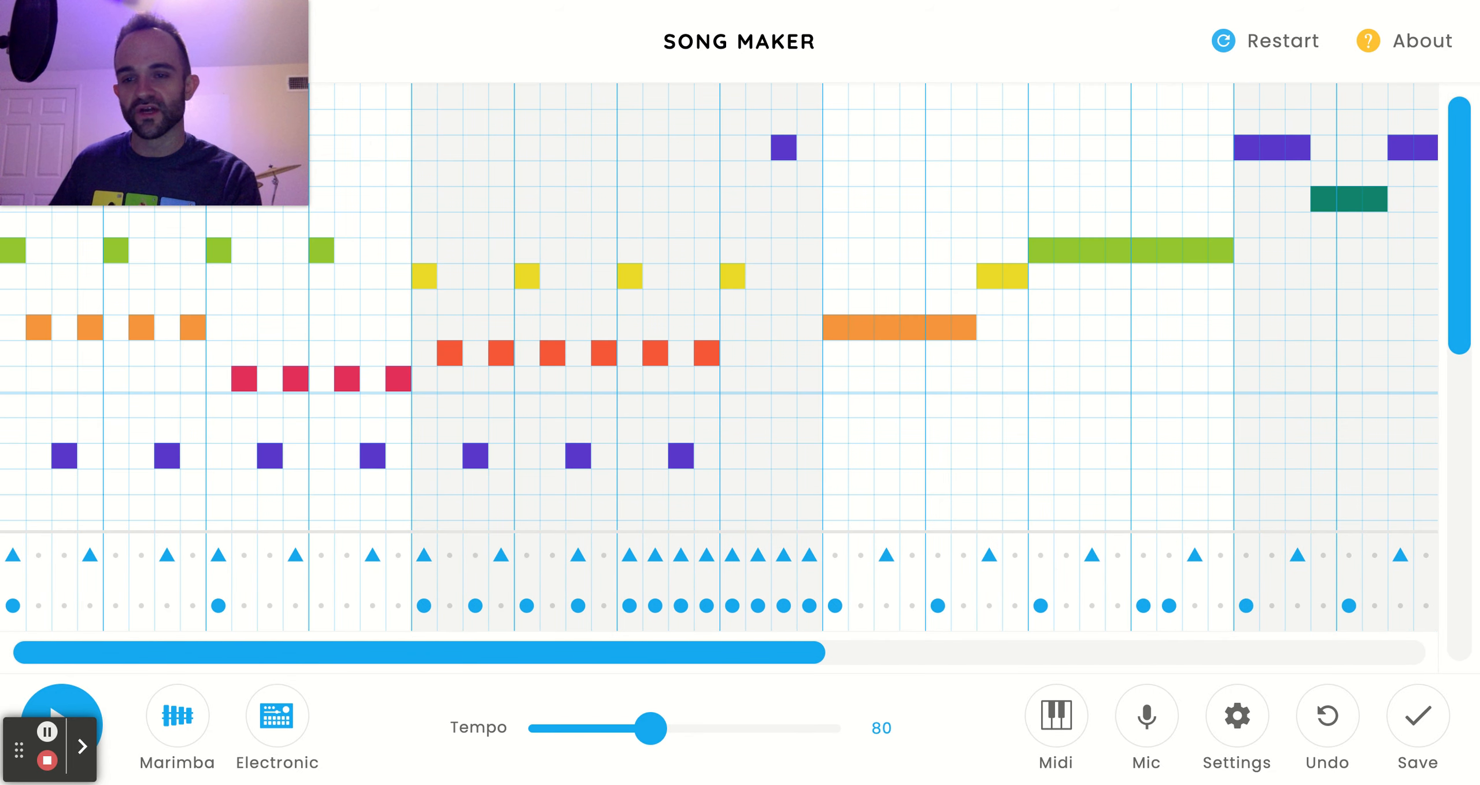
- Play the opening bars of the song with the highest octave in view, stop playback and return to the start
mouse_move(126, 124)
drag(125, 123, 140, 3)
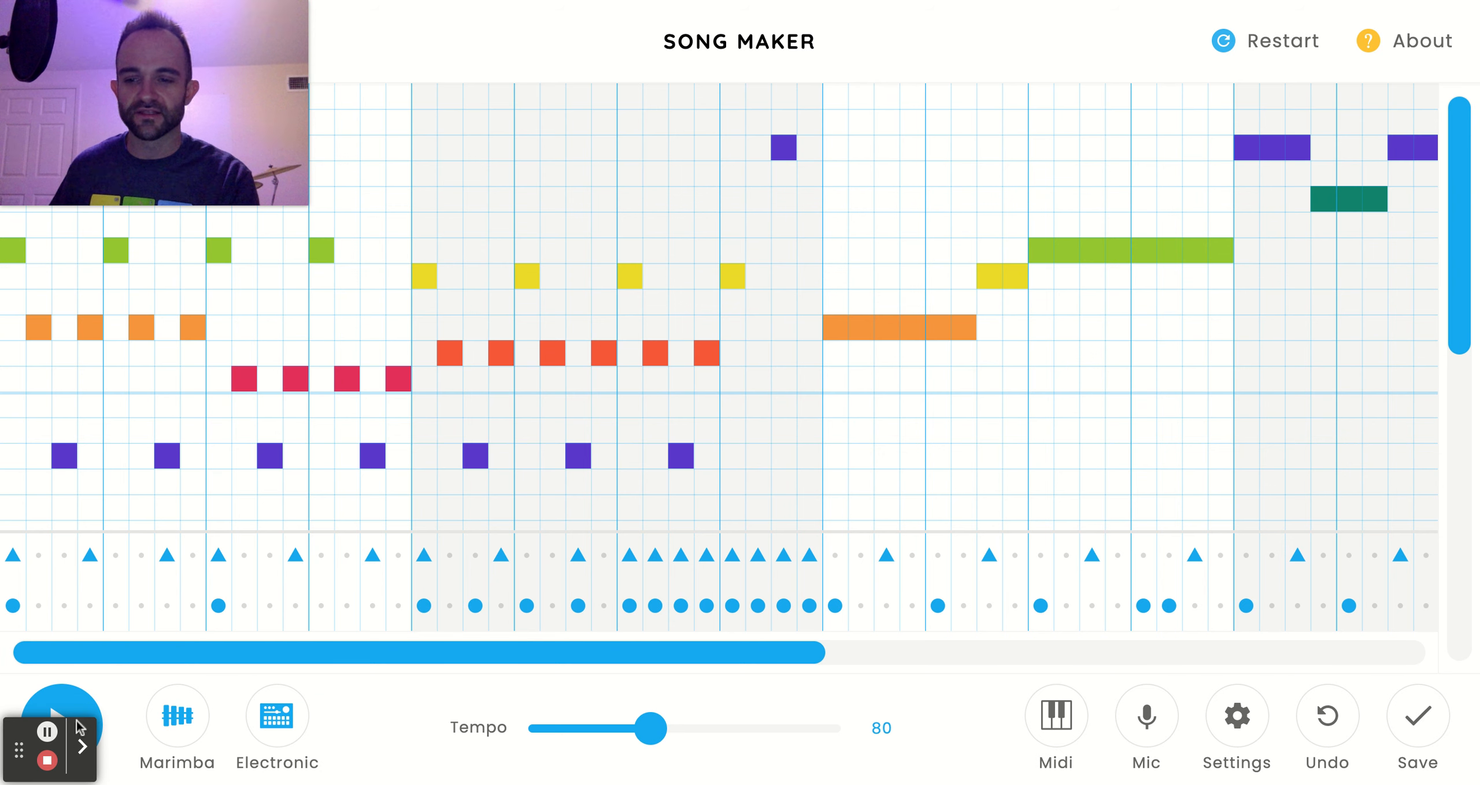
click(69, 703)
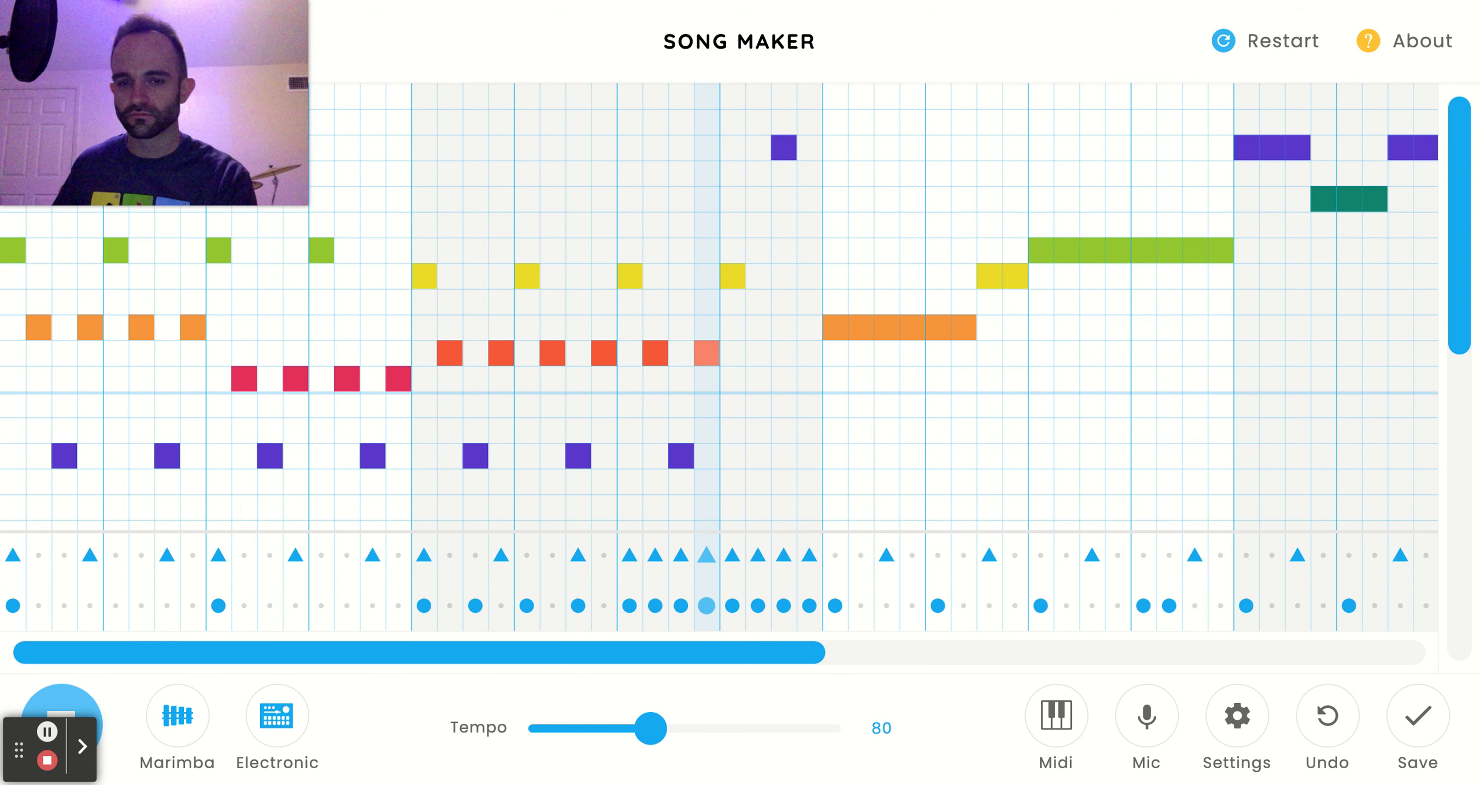
click(70, 697)
drag(180, 654, 14, 640)
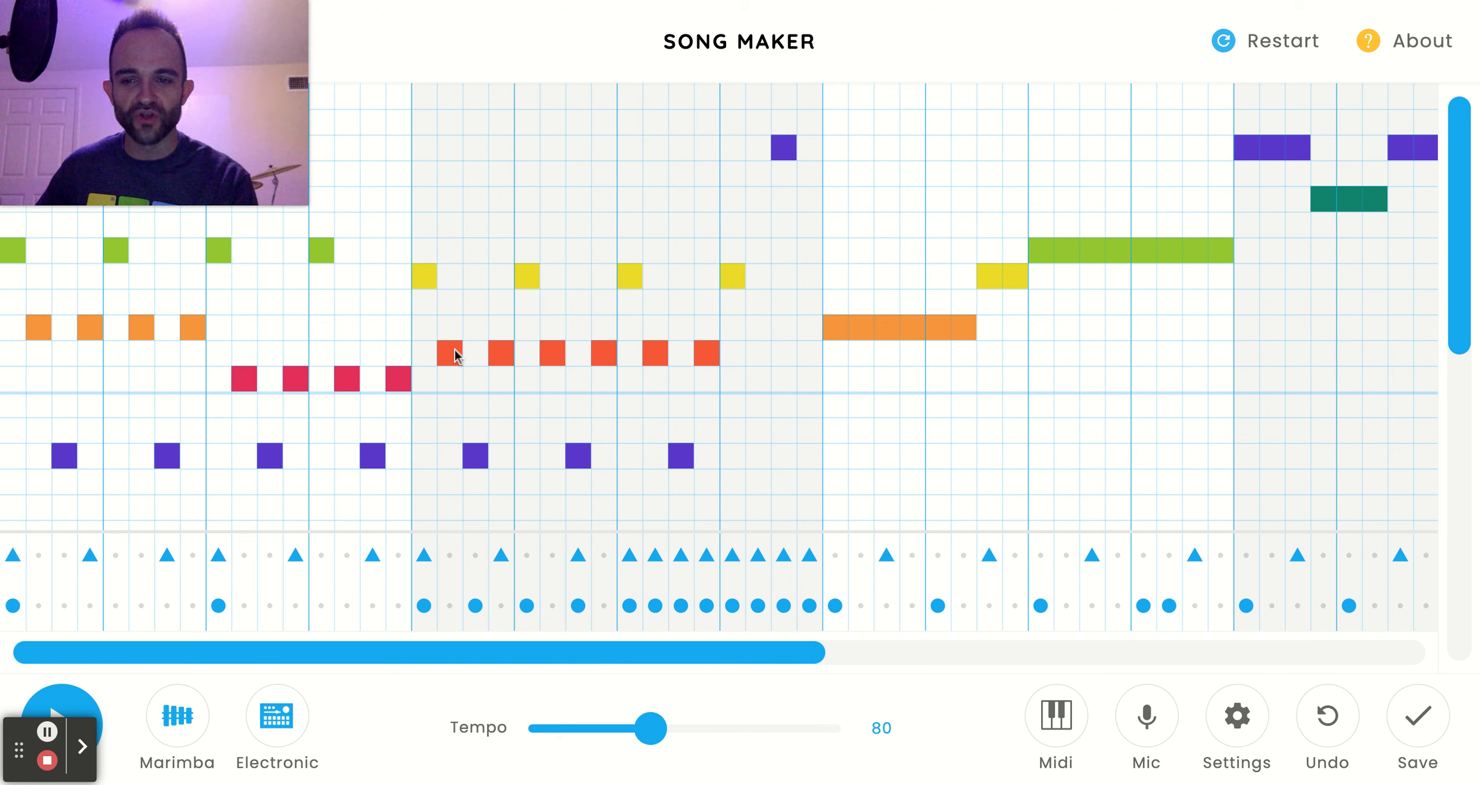
- Try stacking two extra notes above the first red-orange note in bar 2, and remove them
click(450, 327)
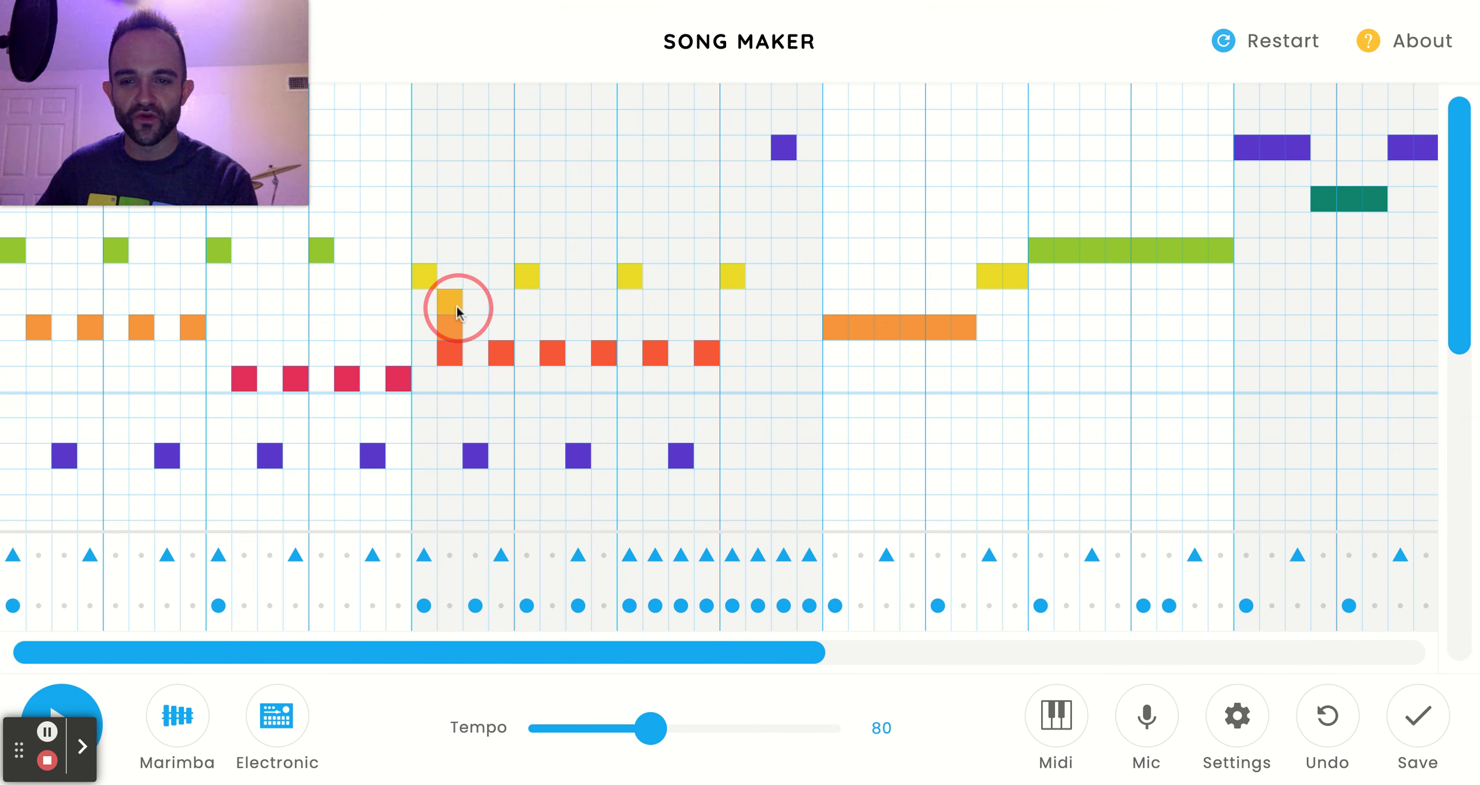
click(455, 324)
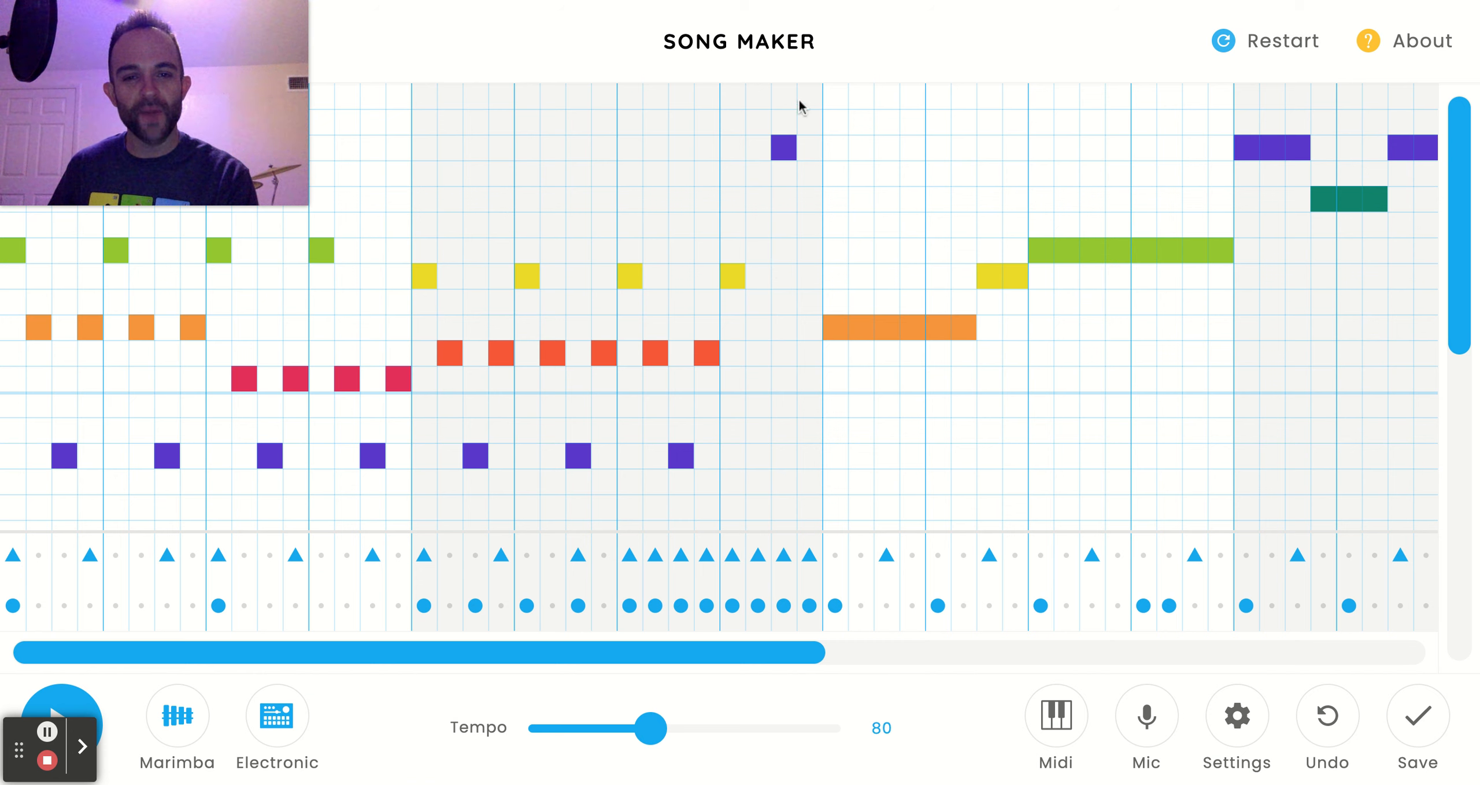
- Play the opening pattern from the start into the bar 3 melody, stop playback and return to the beginning
click(62, 693)
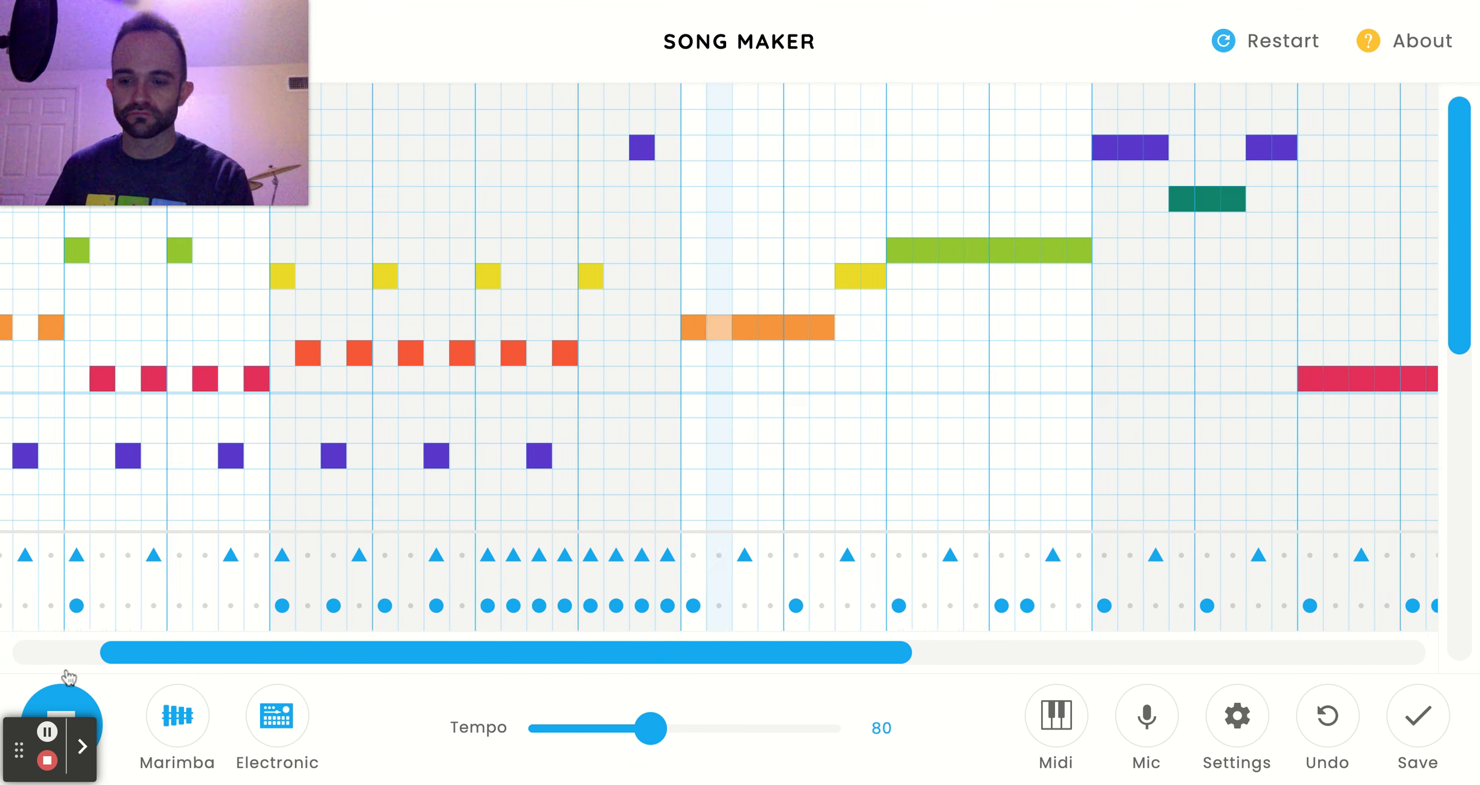
key(space)
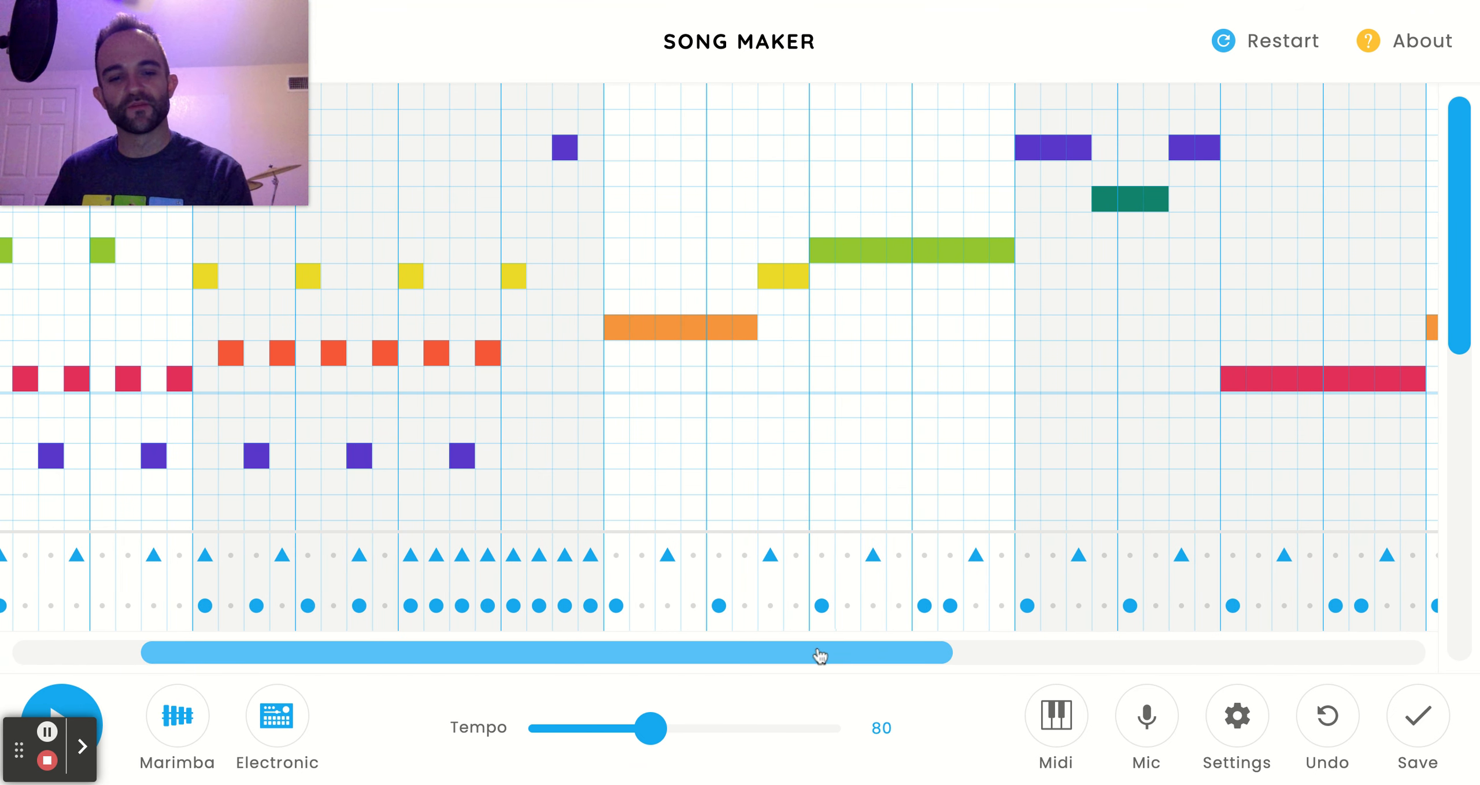
drag(804, 658, 418, 636)
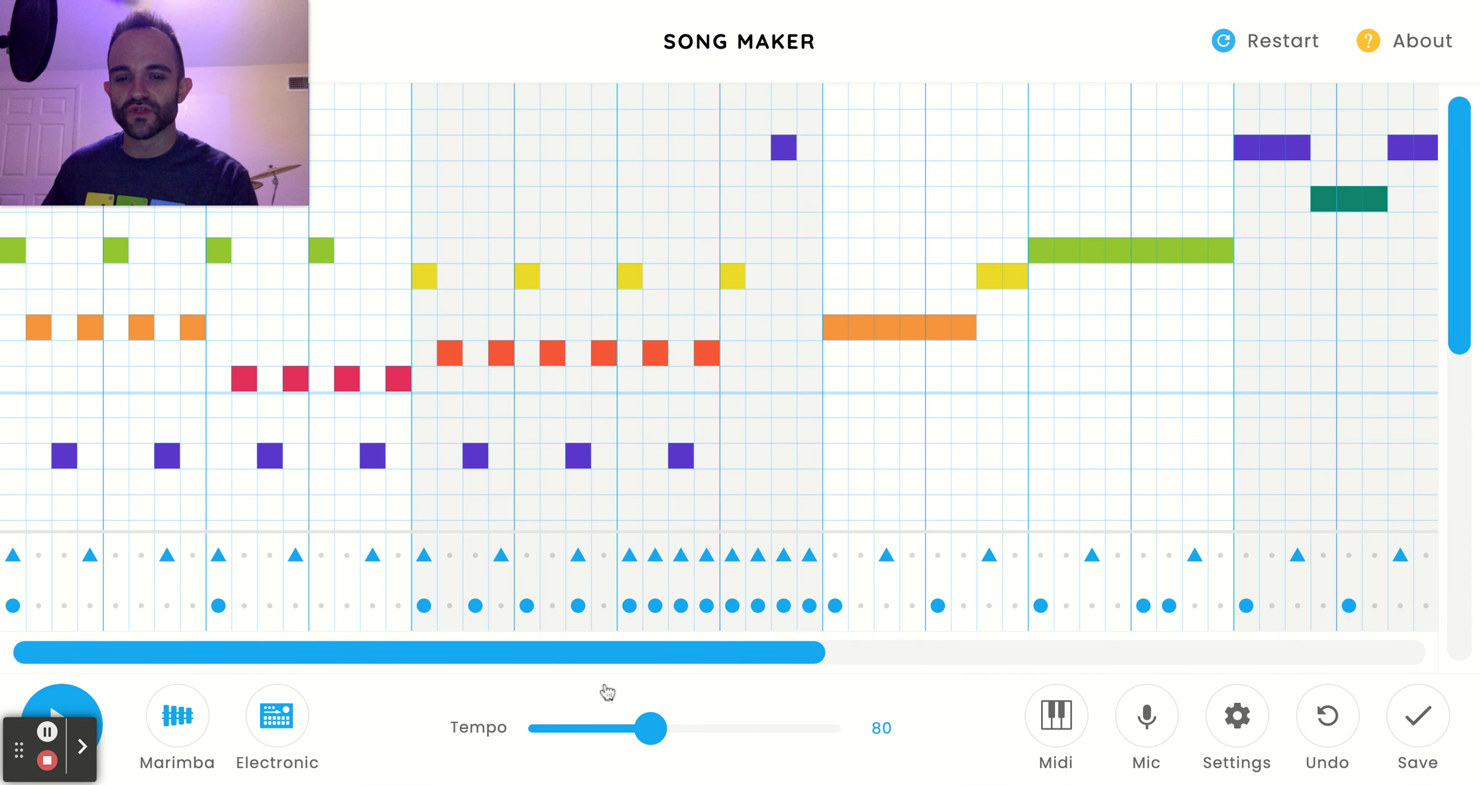
- Examine the bass notes of bars 3 and 4 and the melody that starts above them in bar 3
click(584, 665)
drag(584, 665, 909, 624)
scroll(767, 470, down, 5)
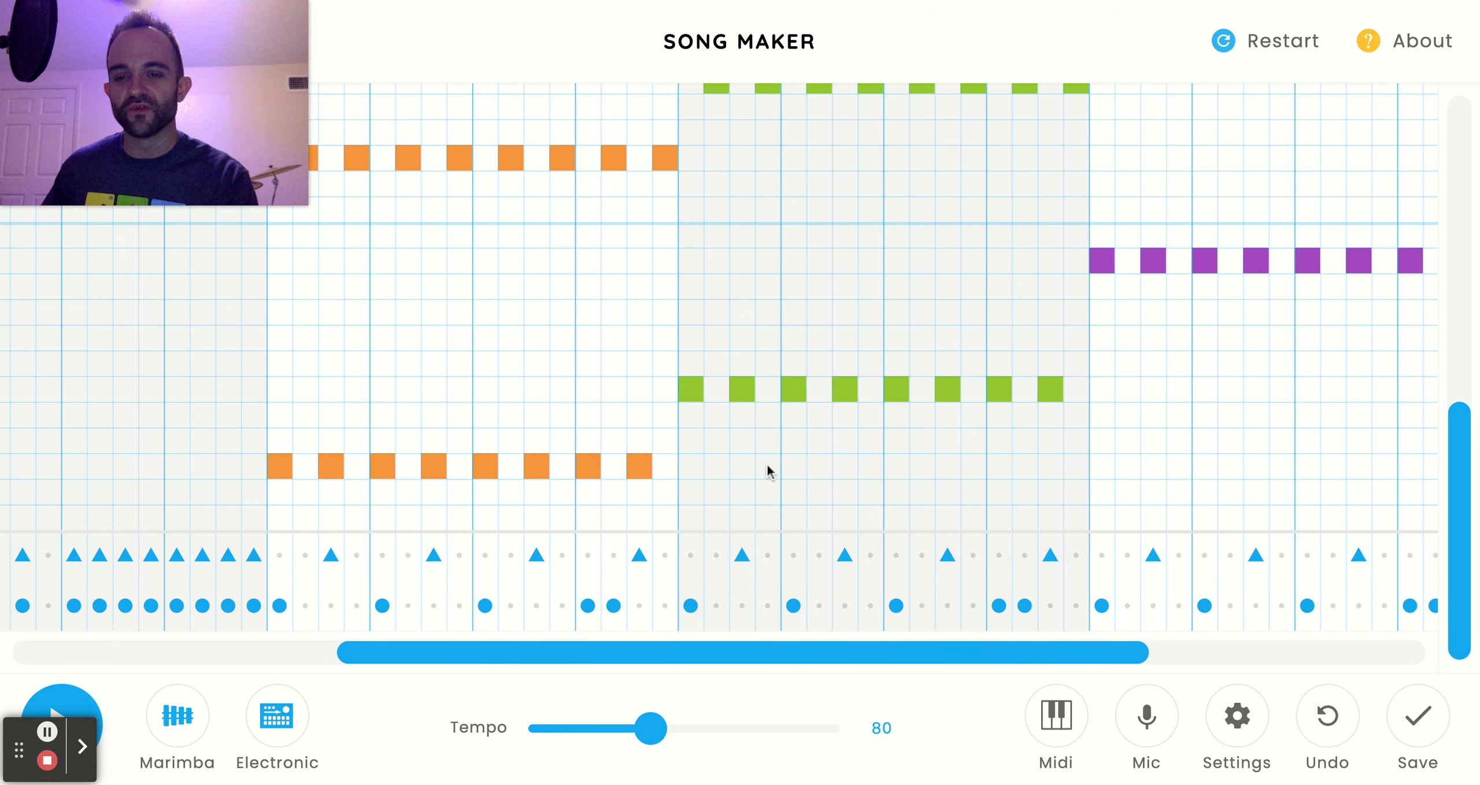
scroll(765, 462, up, 5)
scroll(765, 462, right, 3)
scroll(329, 301, left, 3)
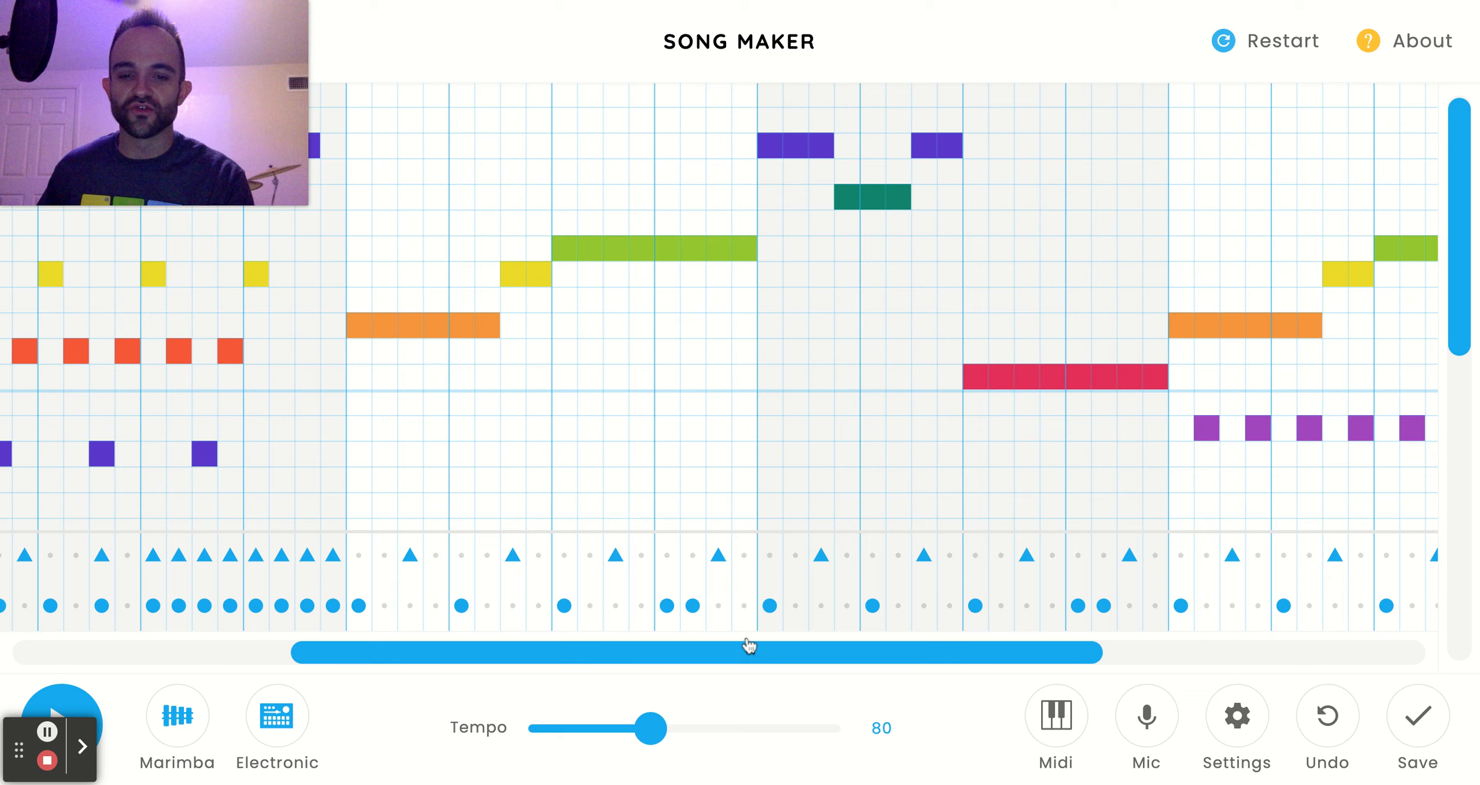
- Compare the long melody notes of bar 4 with the green bass notes beneath them
drag(747, 657, 905, 655)
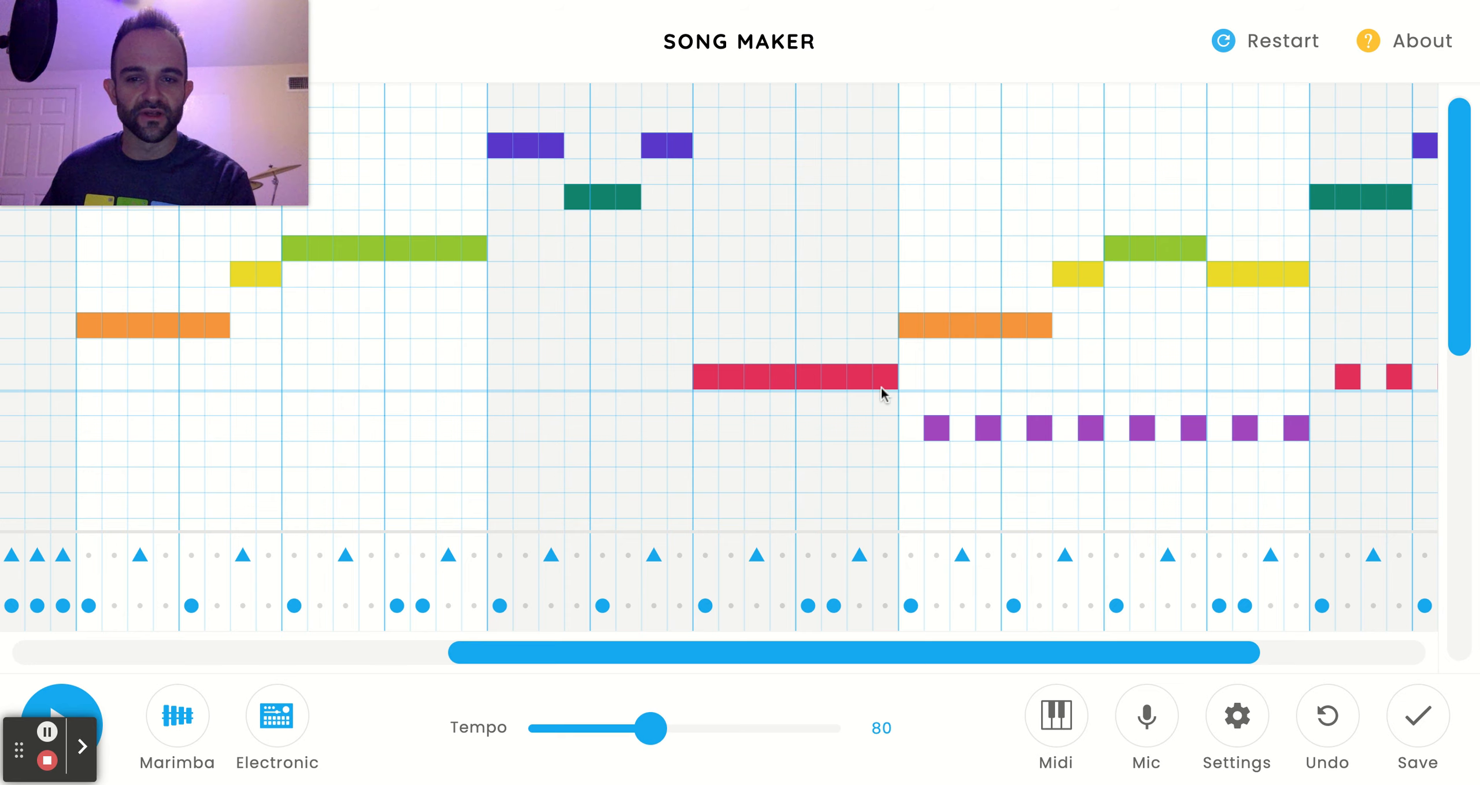
scroll(879, 382, down, 5)
scroll(877, 375, up, 5)
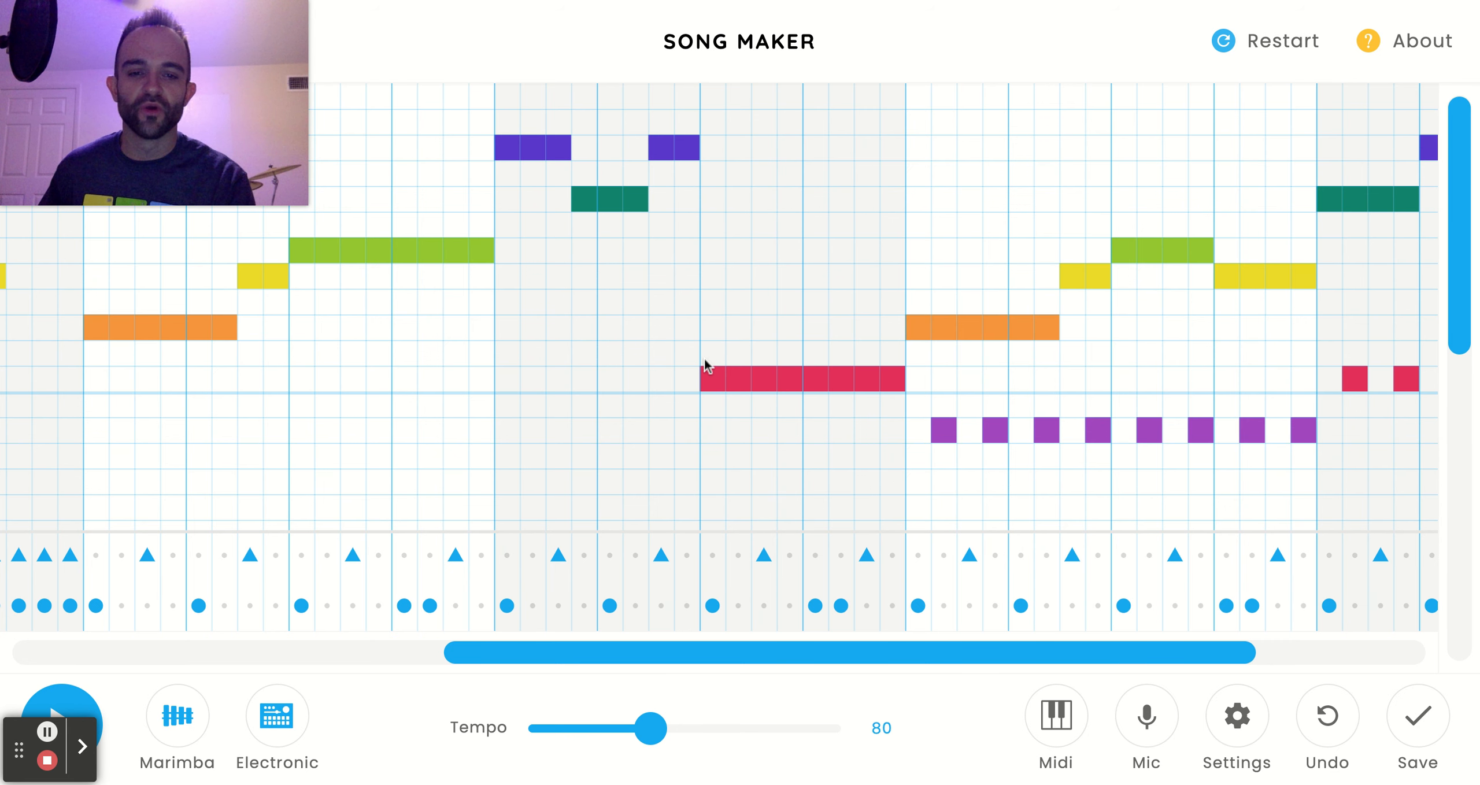
scroll(891, 373, down, 3)
scroll(891, 366, down, 2)
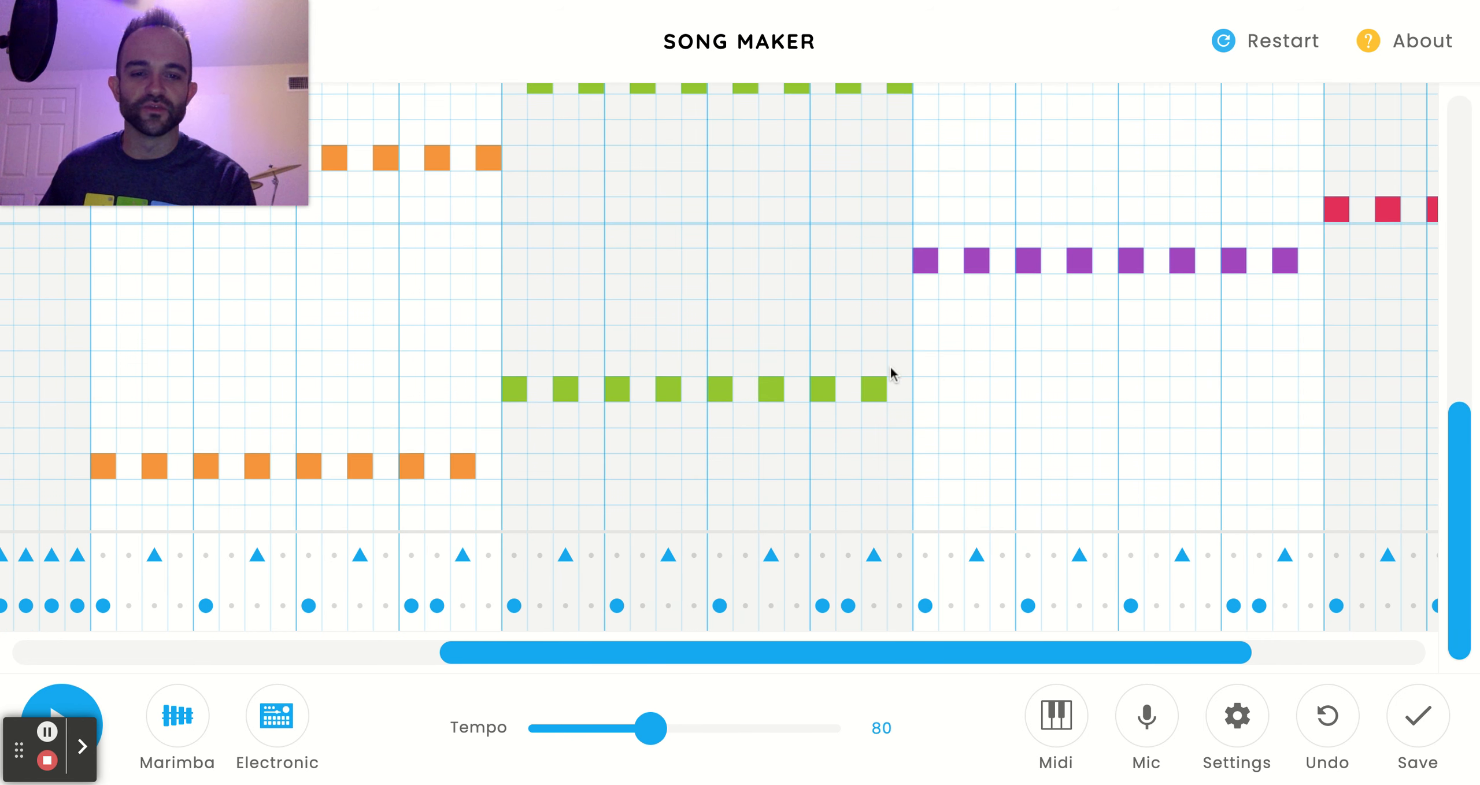
- Compare the bar 5 melody with its purple bass notes in both octaves
scroll(891, 365, up, 5)
scroll(890, 364, right, 5)
scroll(870, 373, down, 6)
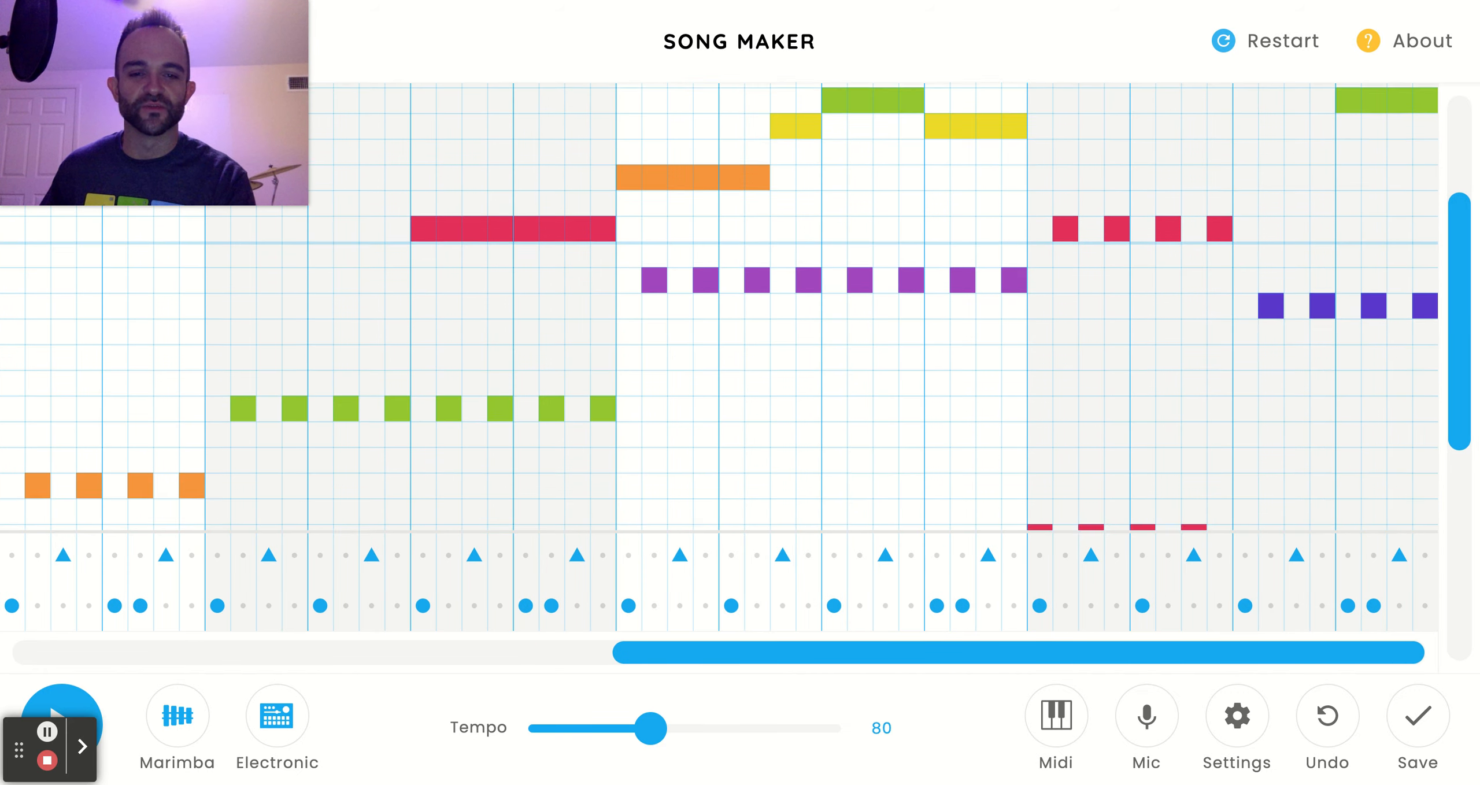
scroll(870, 373, up, 6)
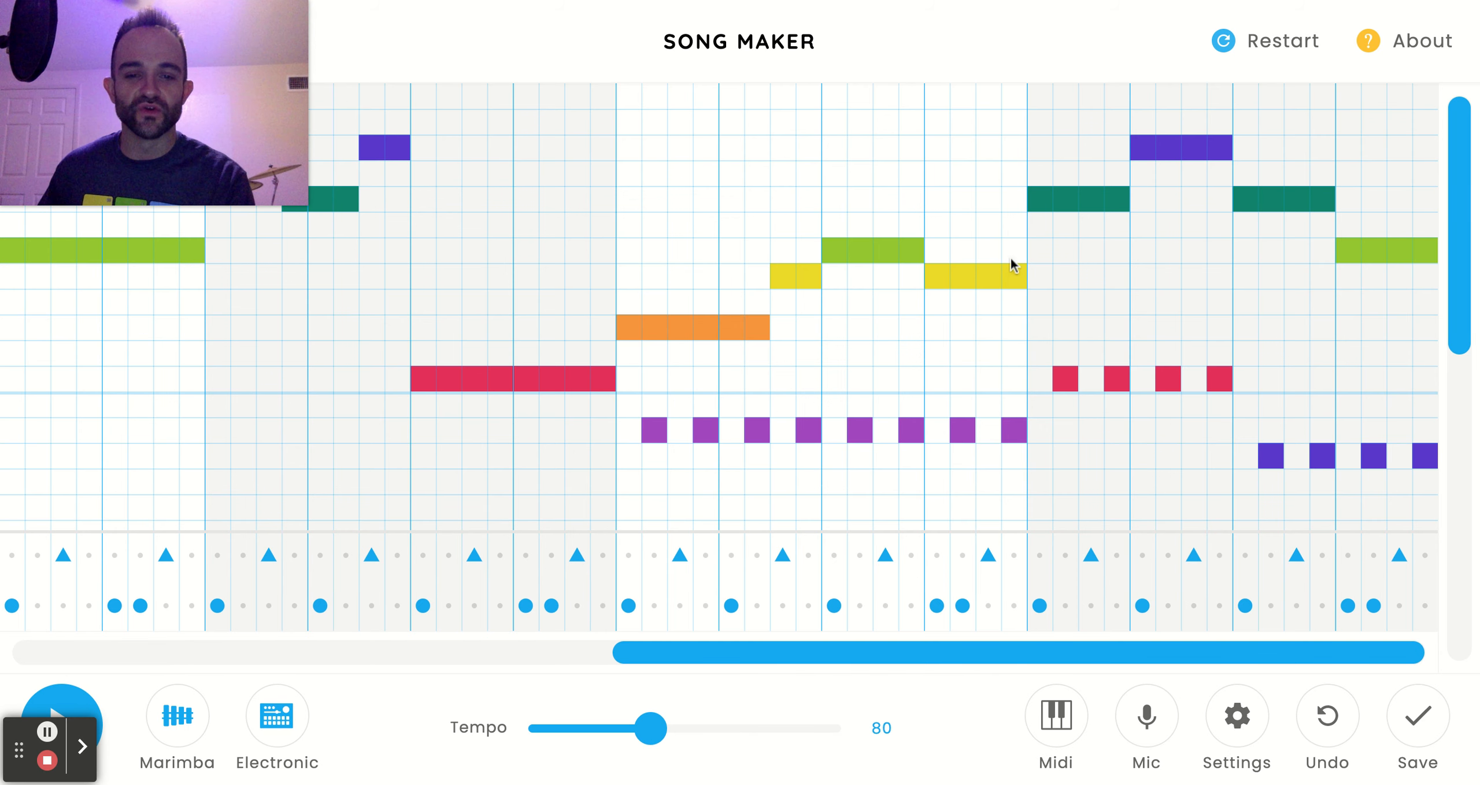
scroll(1011, 272, down, 5)
scroll(1012, 263, up, 6)
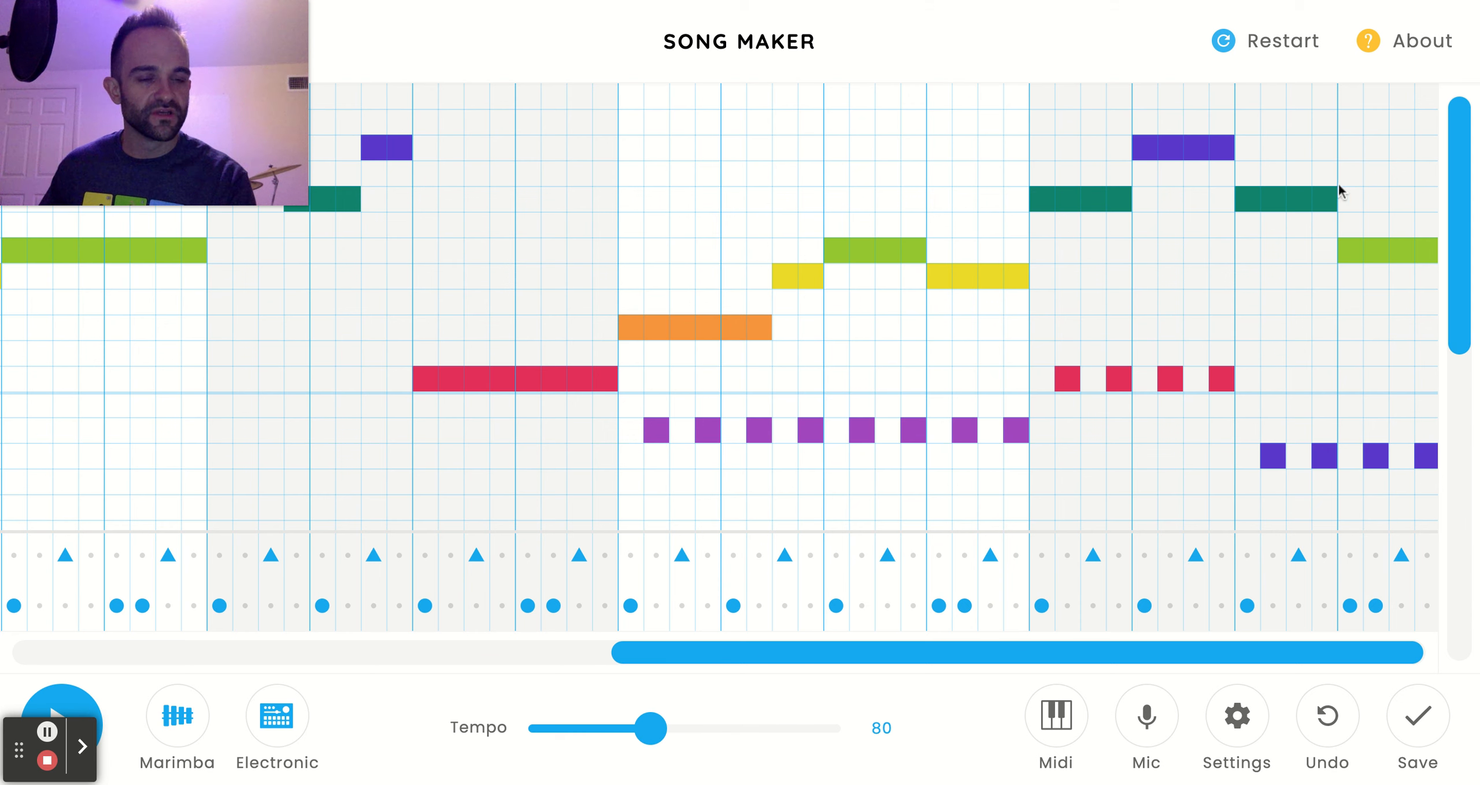
- Compare the bar 6 melody with its changing bass notes, through to the song's end
scroll(1391, 290, down, 5)
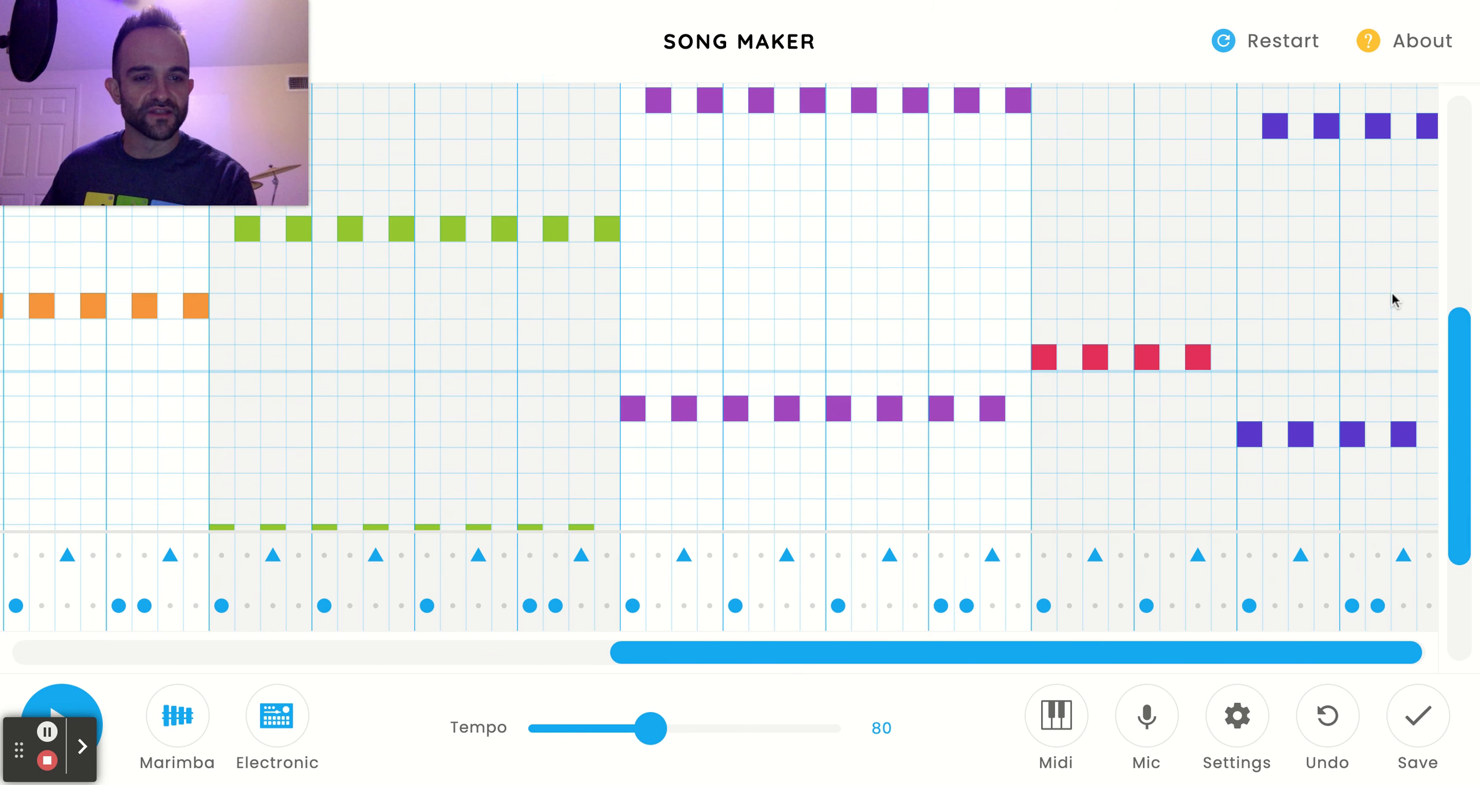
scroll(1393, 299, up, 1)
scroll(1394, 299, up, 5)
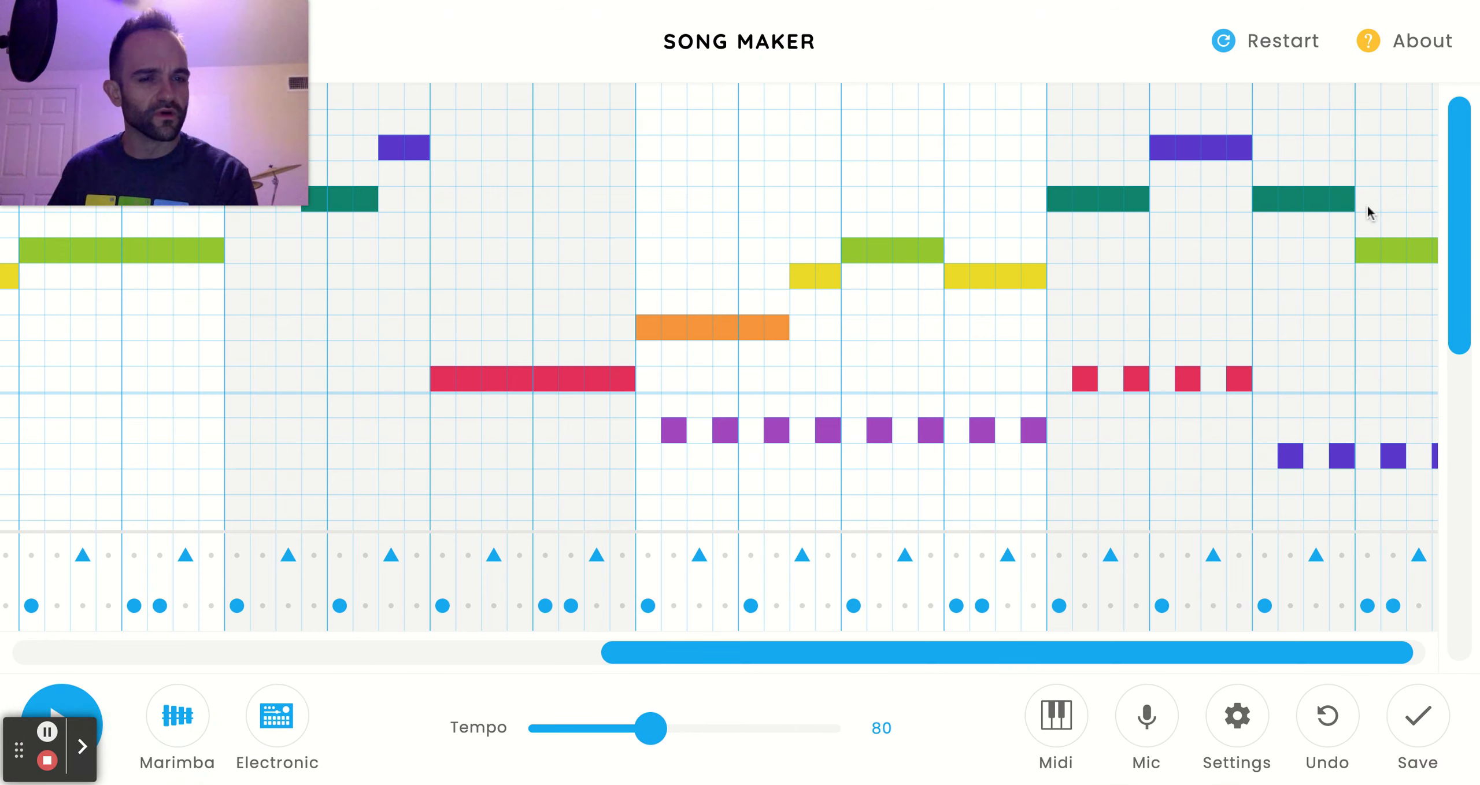
drag(1272, 661, 1365, 661)
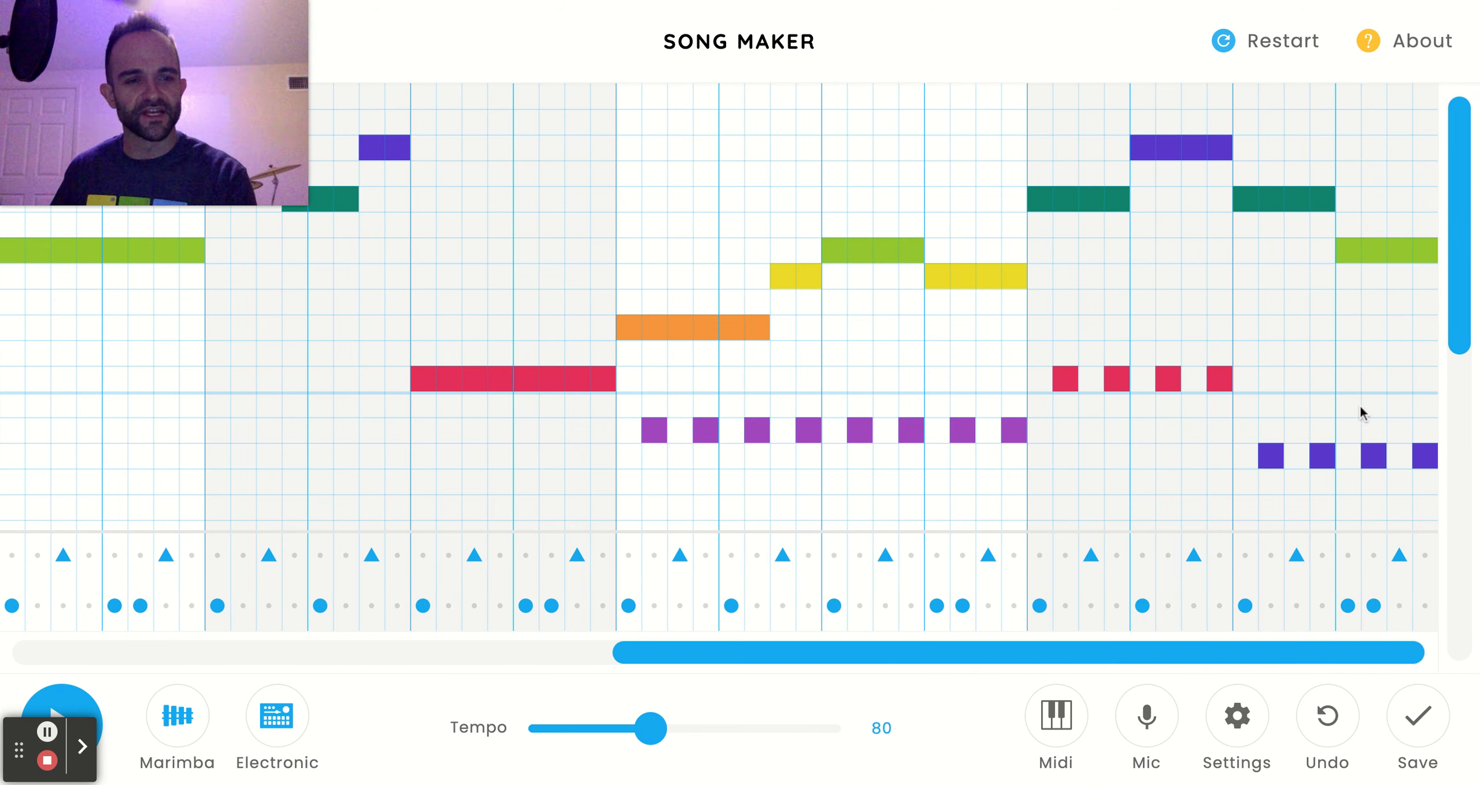
- Play the complete song from the first bar to its end, and return to the beginning
click(1383, 652)
drag(1383, 652, 585, 628)
click(64, 702)
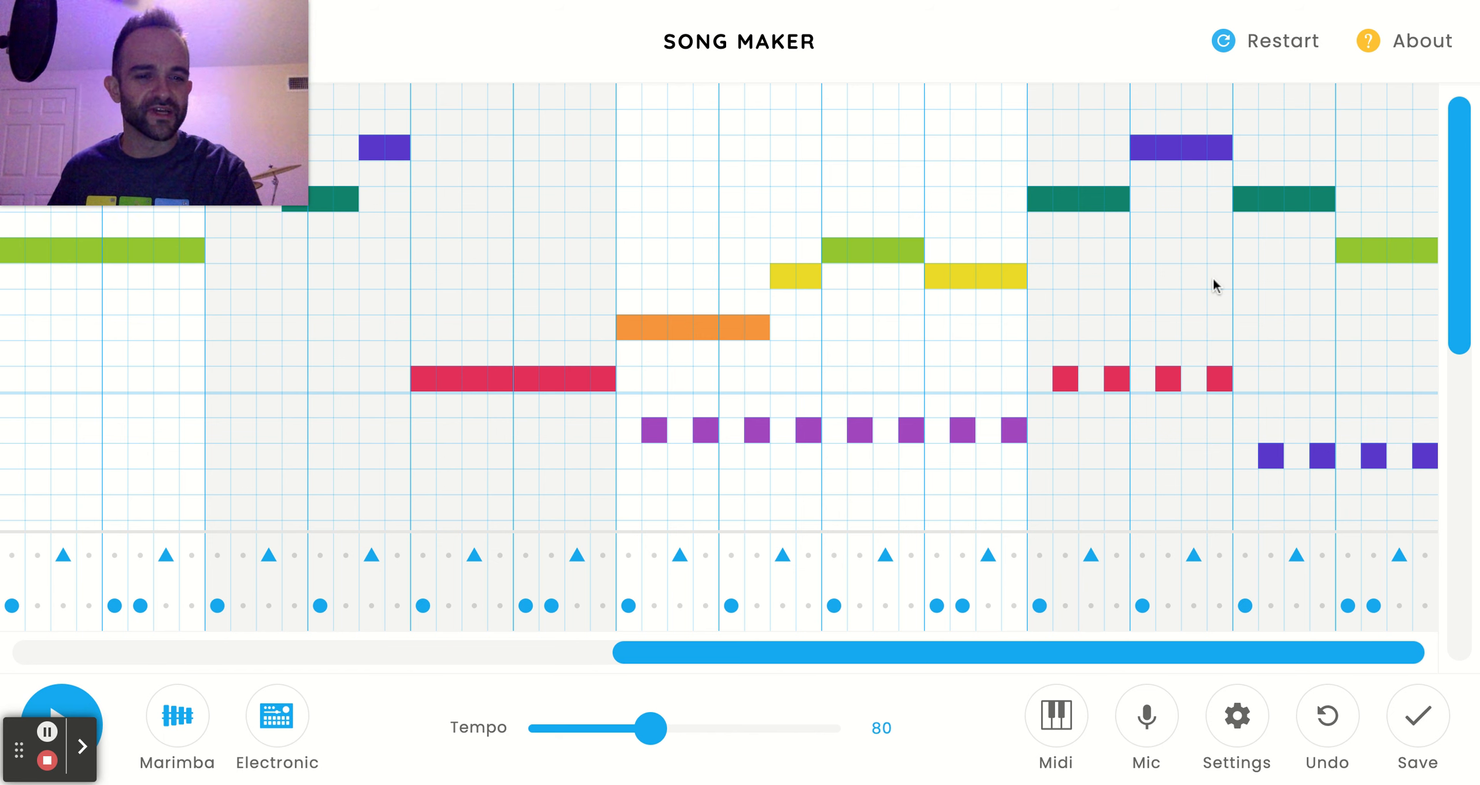
scroll(1215, 279, left, 1)
drag(975, 656, 105, 647)
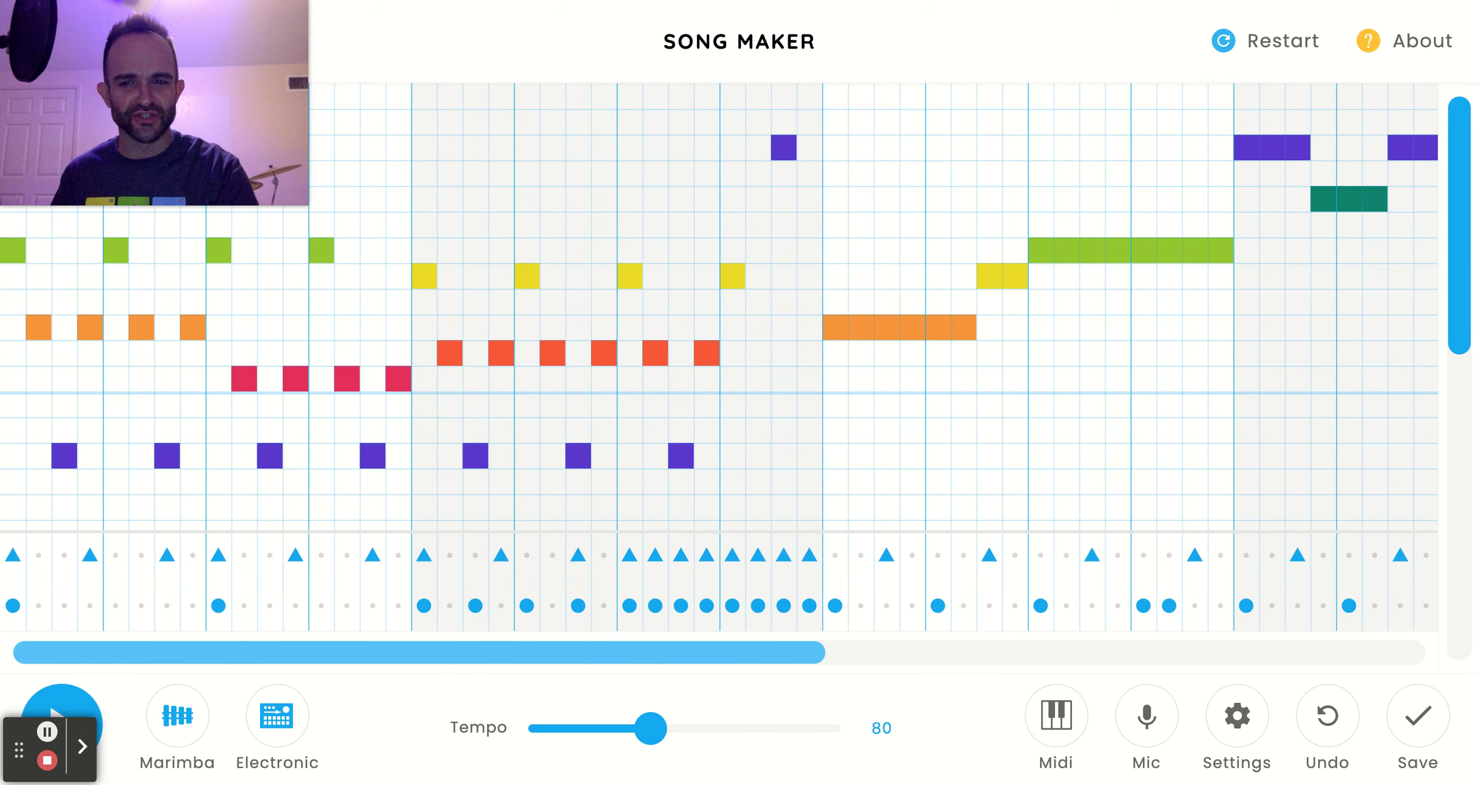
- Look over the pitch range from the highest octave down to the lowest and back at the song's start
click(1458, 276)
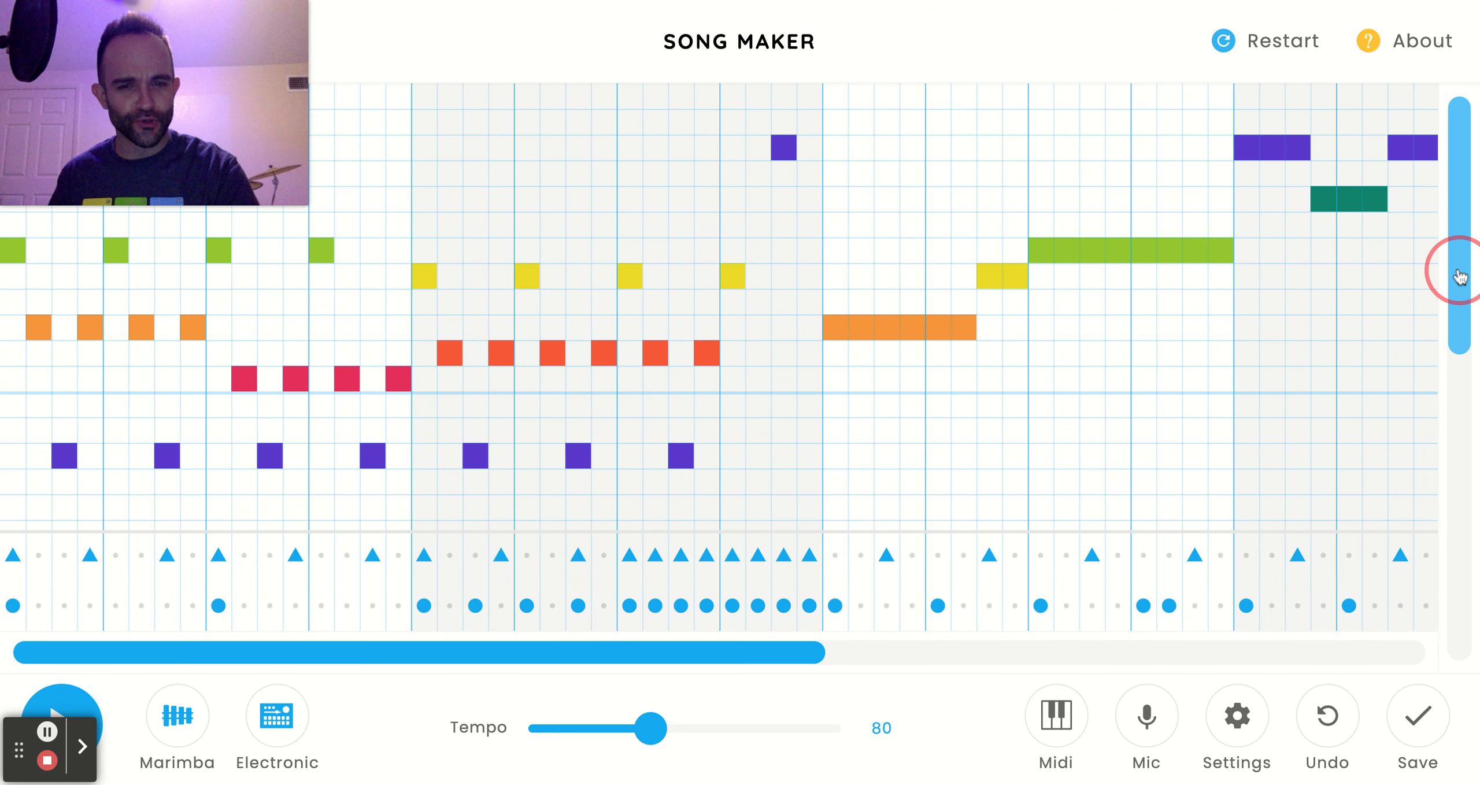
drag(1458, 276, 1455, 634)
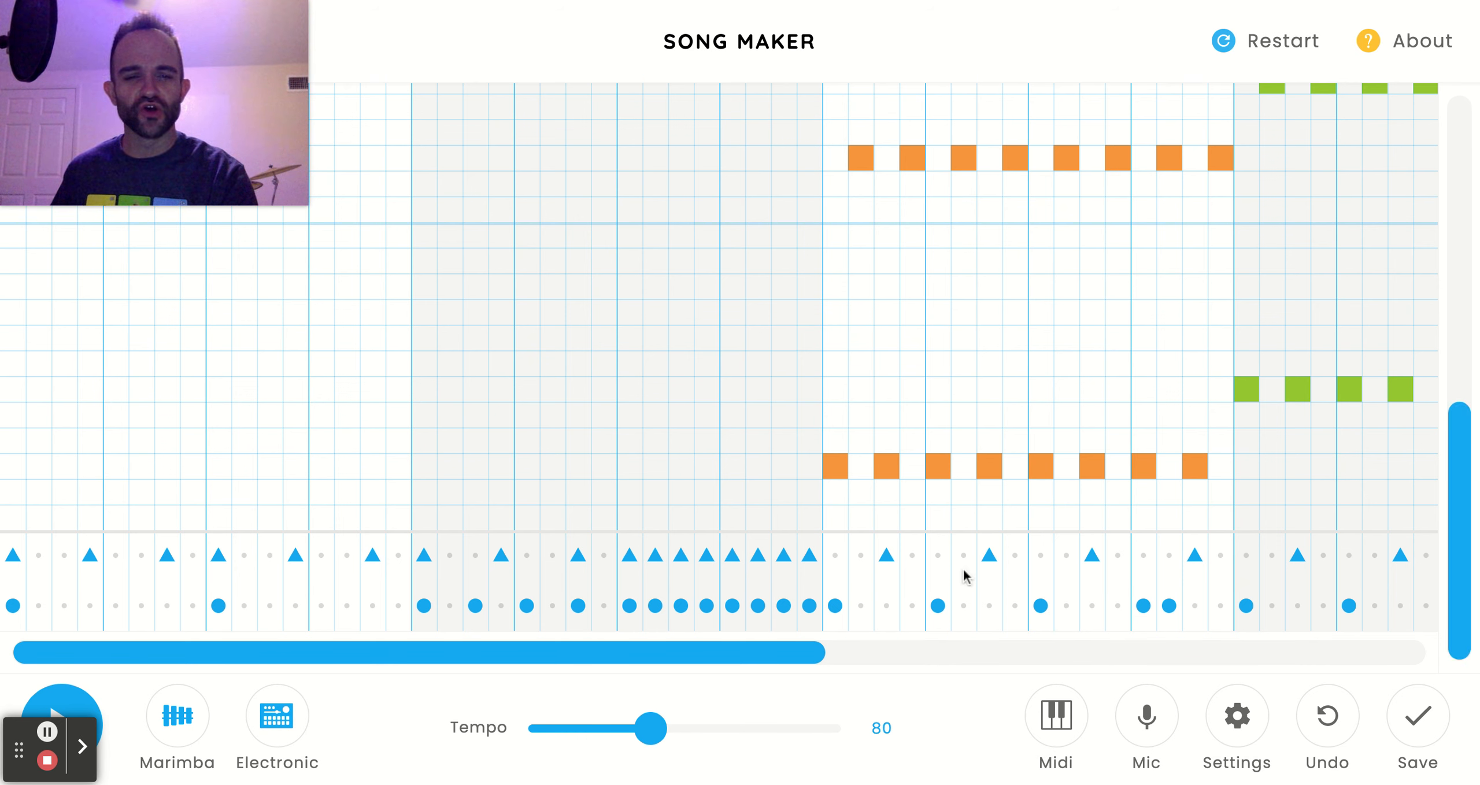
click(1461, 531)
drag(1461, 531, 1455, 162)
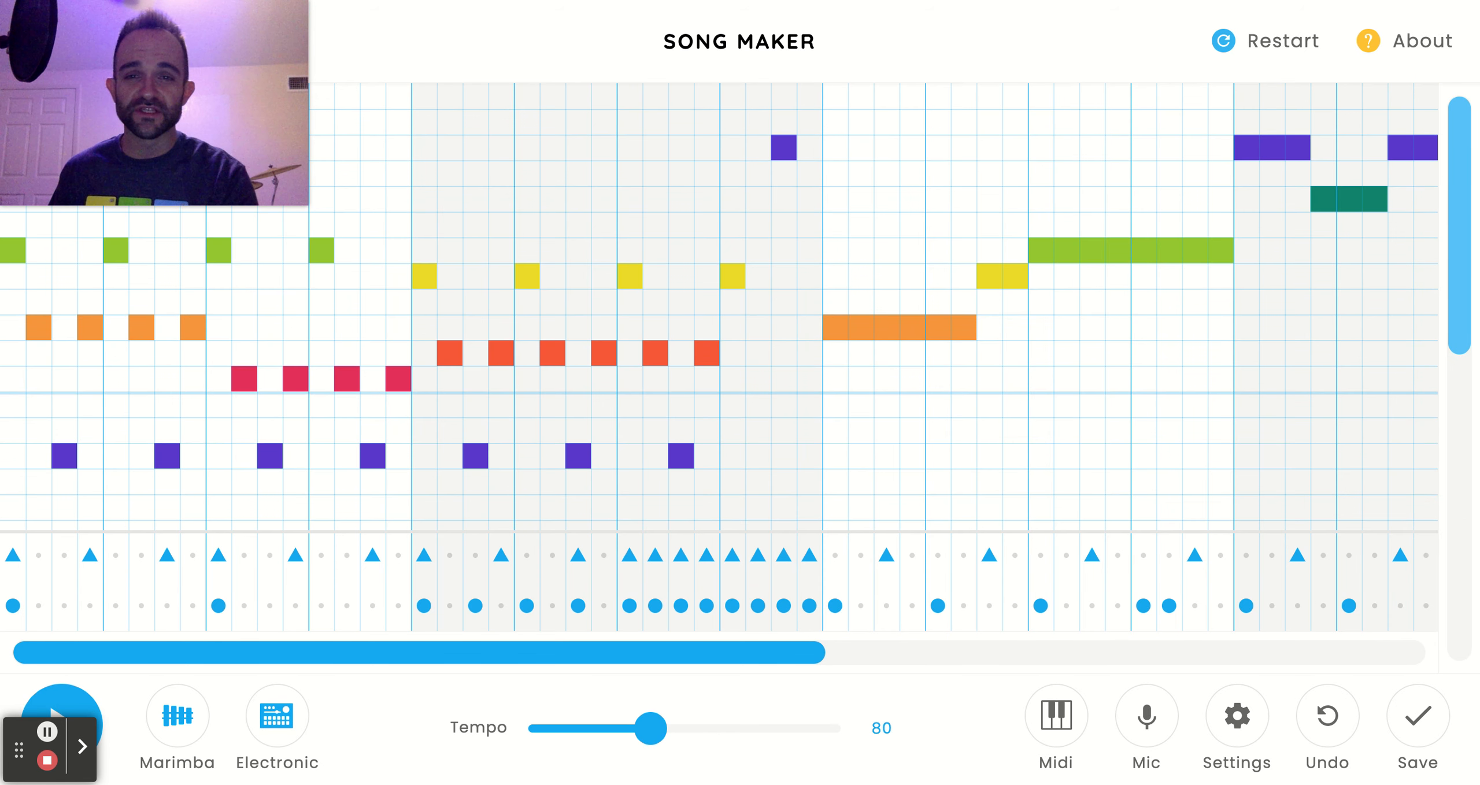